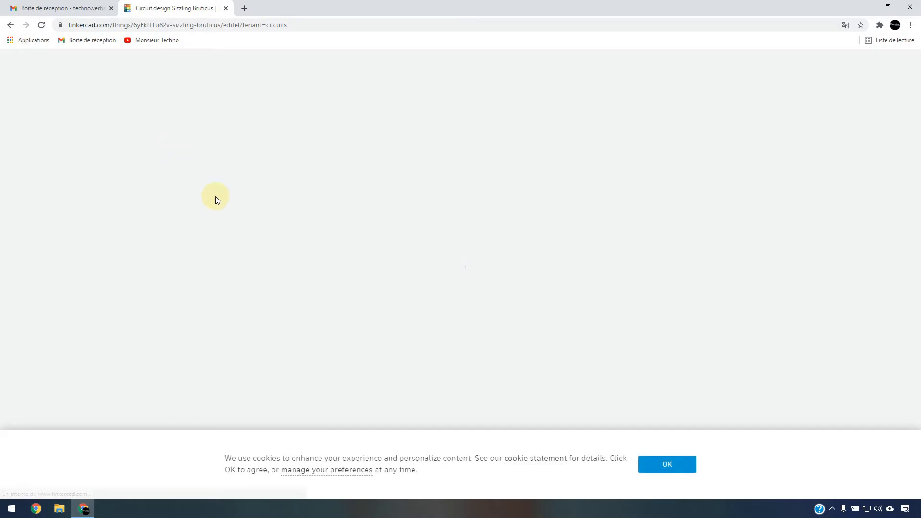
- Dismiss the cookie and micro:bit notices and set the component library to show all components (Tout)
{"action": "left_click", "coordinate": [670, 465]}
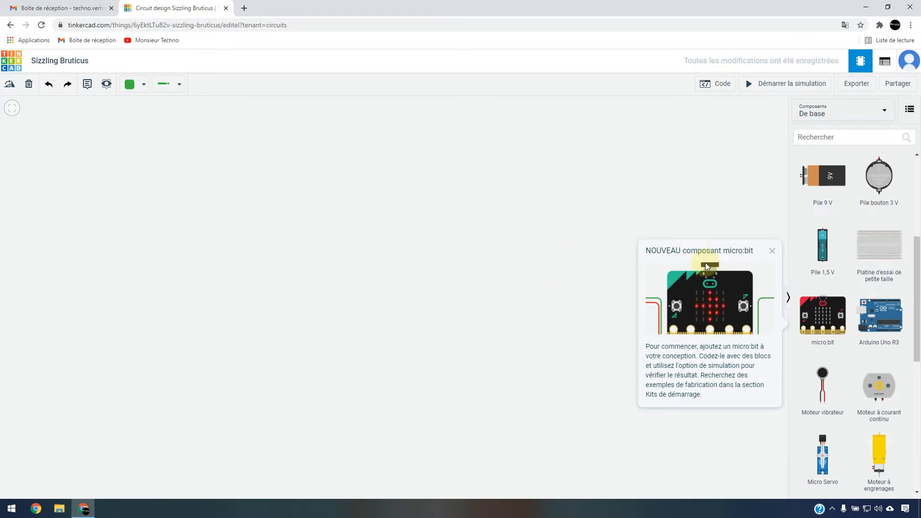
{"action": "left_click", "coordinate": [771, 254]}
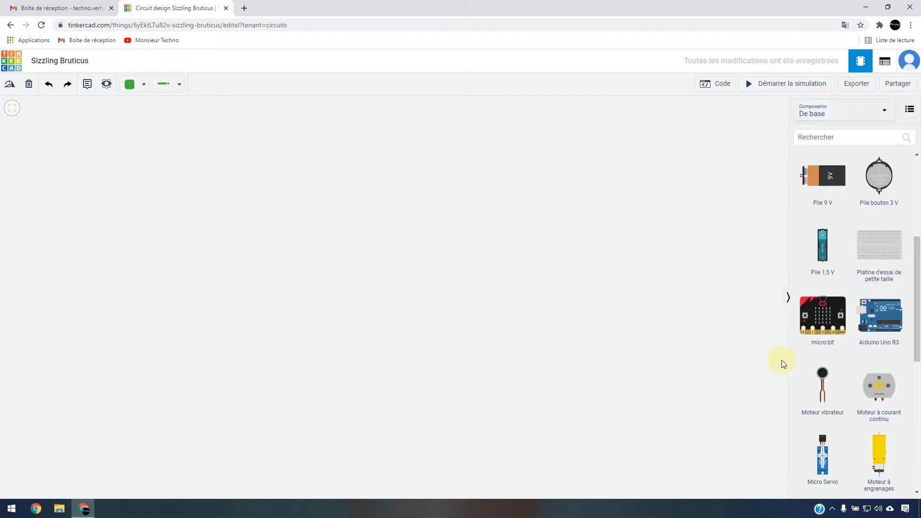
{"action": "left_click_drag", "start_coordinate": [920, 271], "coordinate": [916, 187]}
{"action": "left_click", "coordinate": [884, 111]}
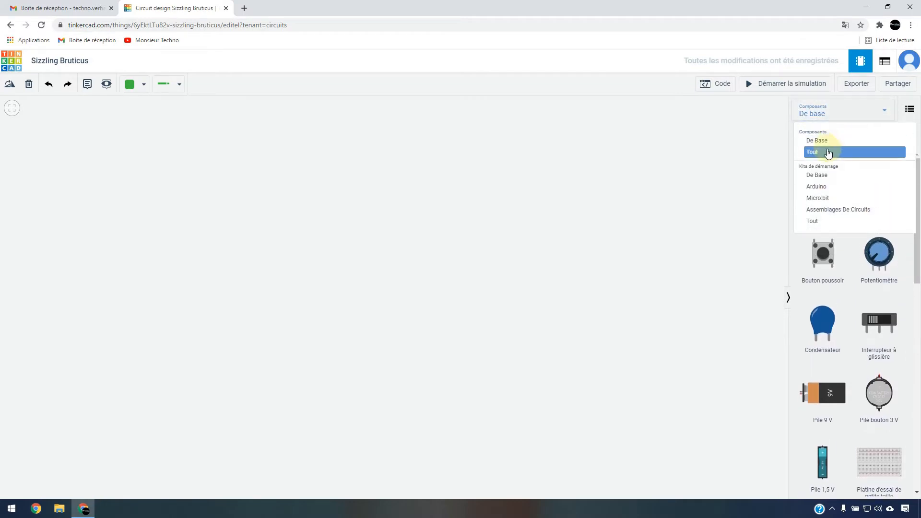
{"action": "left_click", "coordinate": [828, 152]}
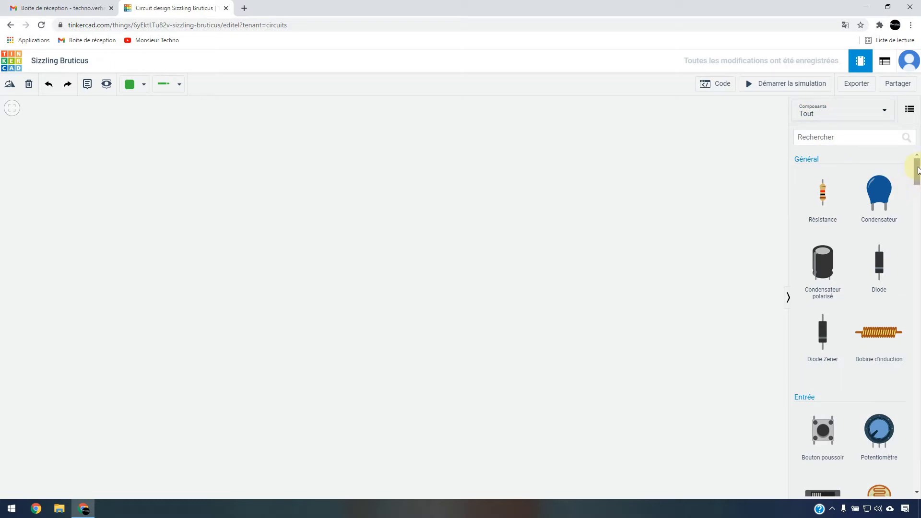
- Place a full-size breadboard (Platine d'essai) in the empty circuit workspace
{"action": "left_click_drag", "start_coordinate": [915, 169], "coordinate": [917, 331]}
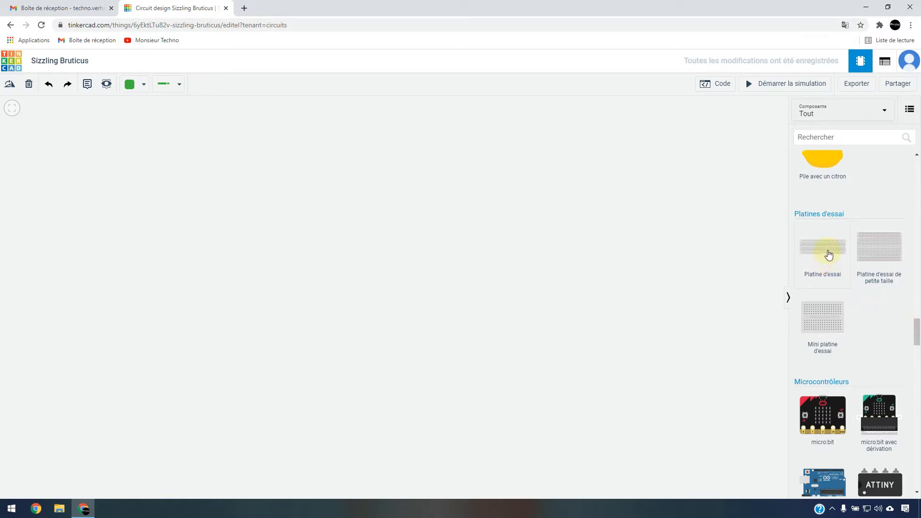
{"action": "left_click_drag", "start_coordinate": [828, 255], "coordinate": [390, 253]}
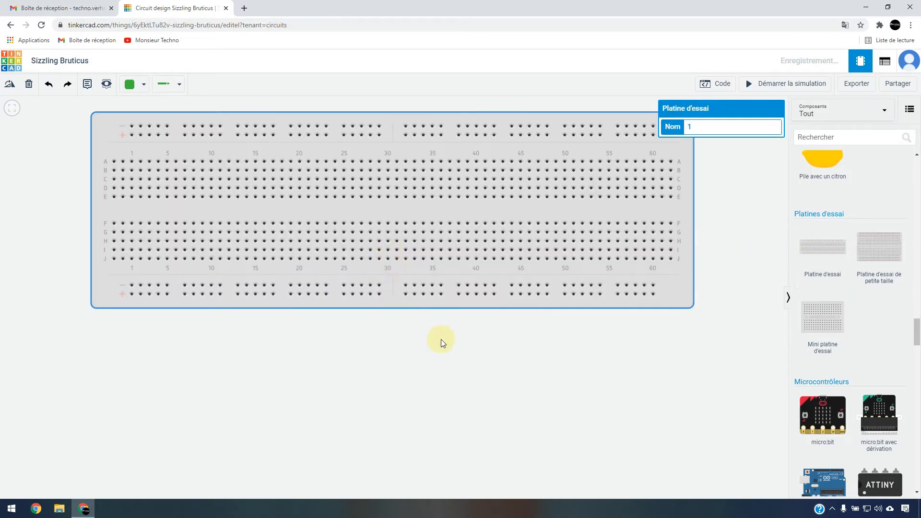
{"action": "scroll", "coordinate": [441, 339], "scroll_direction": "down", "scroll_amount": 1}
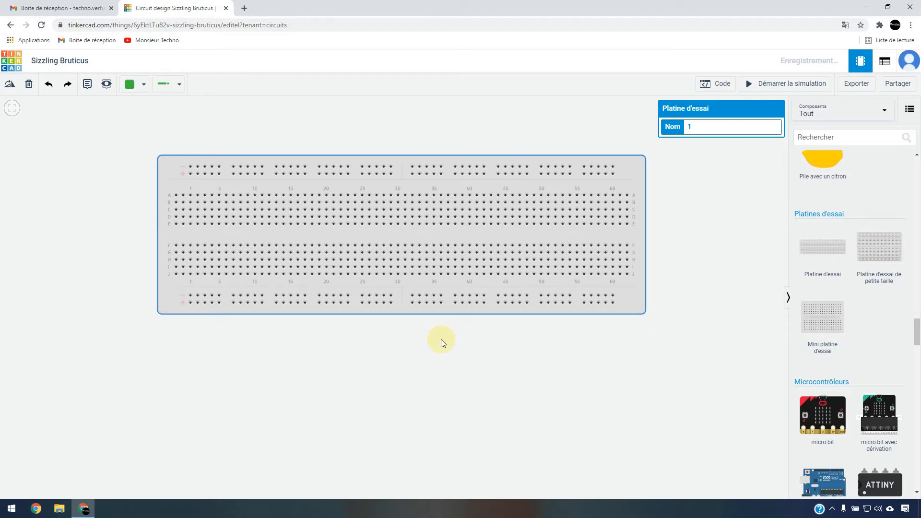
{"action": "scroll", "coordinate": [442, 339], "scroll_direction": "down", "scroll_amount": 1}
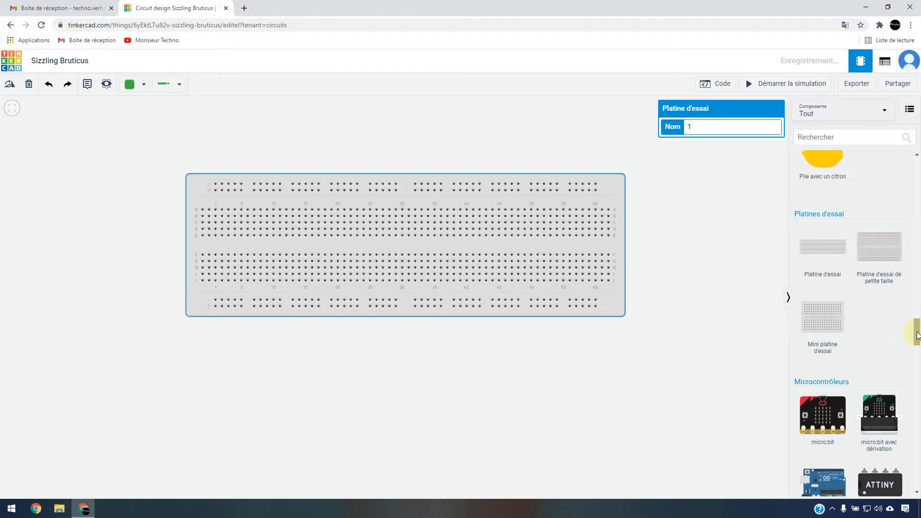
- Add an Arduino Uno R3 from the microcontroller components just below the breadboard
{"action": "left_click_drag", "start_coordinate": [917, 335], "coordinate": [917, 347]}
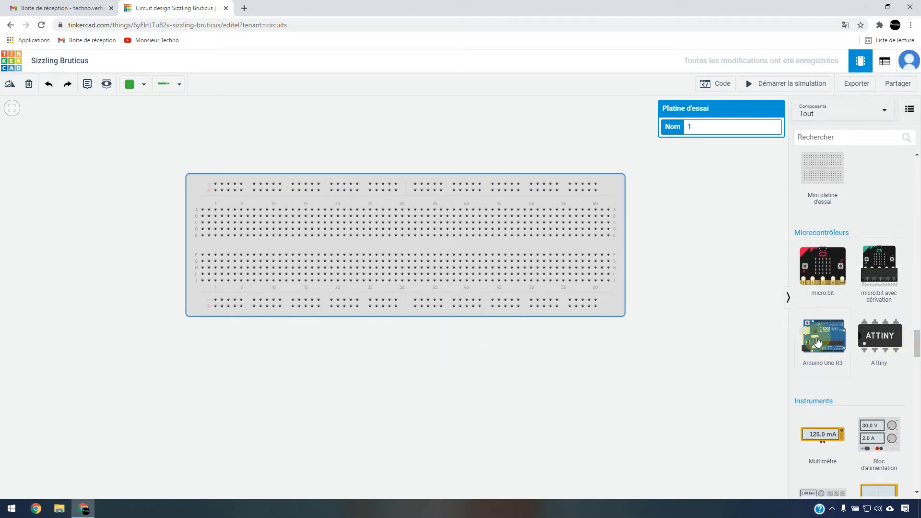
{"action": "left_click", "coordinate": [453, 396]}
{"action": "scroll", "coordinate": [644, 290], "scroll_direction": "up", "scroll_amount": 2}
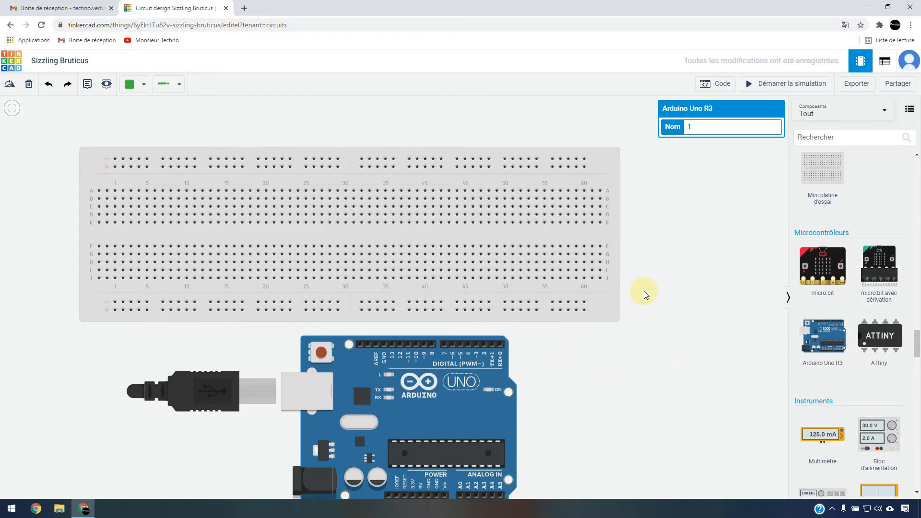
{"action": "scroll", "coordinate": [644, 291], "scroll_direction": "up", "scroll_amount": 2}
{"action": "scroll", "coordinate": [643, 290], "scroll_direction": "down", "scroll_amount": 2}
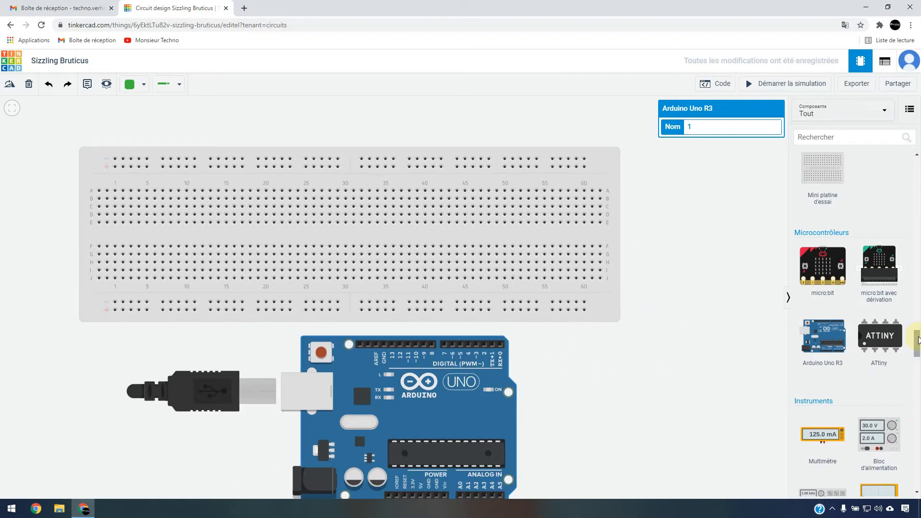
{"action": "scroll", "coordinate": [918, 340], "scroll_direction": "down", "scroll_amount": 2}
- Move the Arduino Uno further down to leave a wider gap for wiring beneath the breadboard
{"action": "left_click_drag", "start_coordinate": [449, 383], "coordinate": [456, 393]}
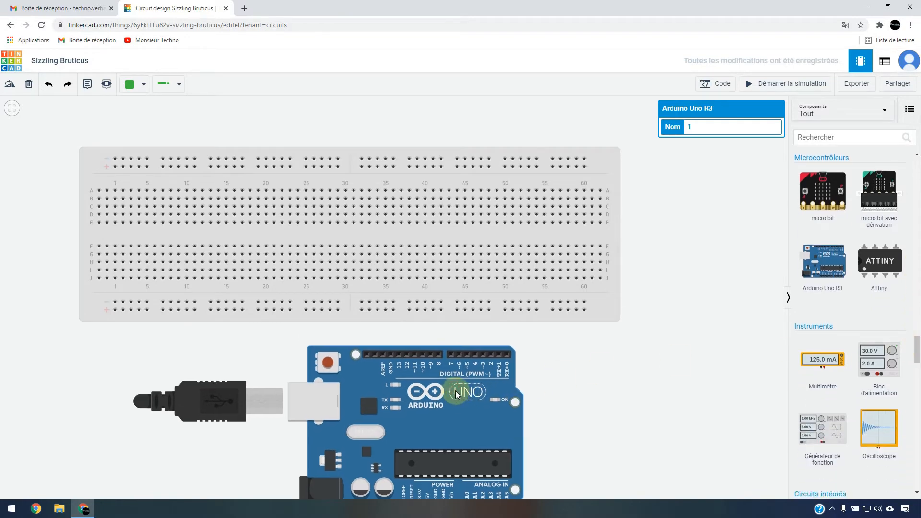
{"action": "scroll", "coordinate": [459, 370], "scroll_direction": "down", "scroll_amount": 5}
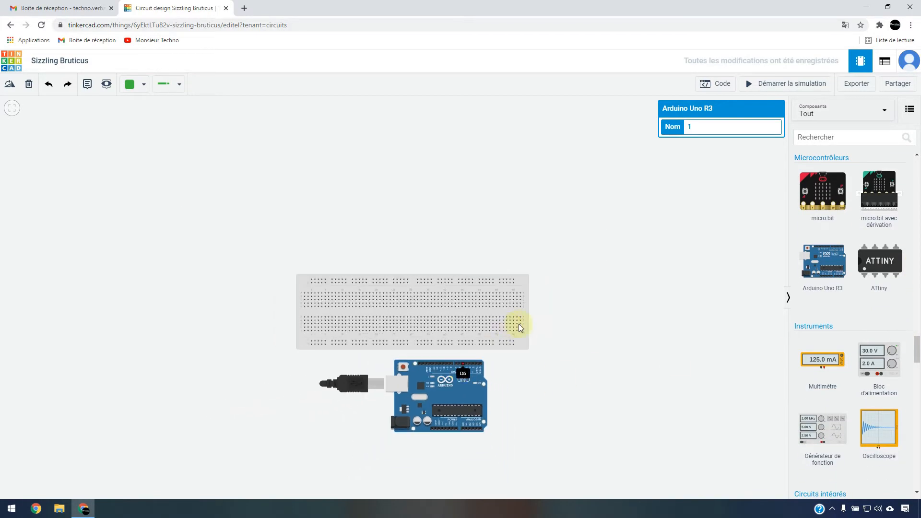
{"action": "left_click_drag", "start_coordinate": [643, 309], "coordinate": [639, 255]}
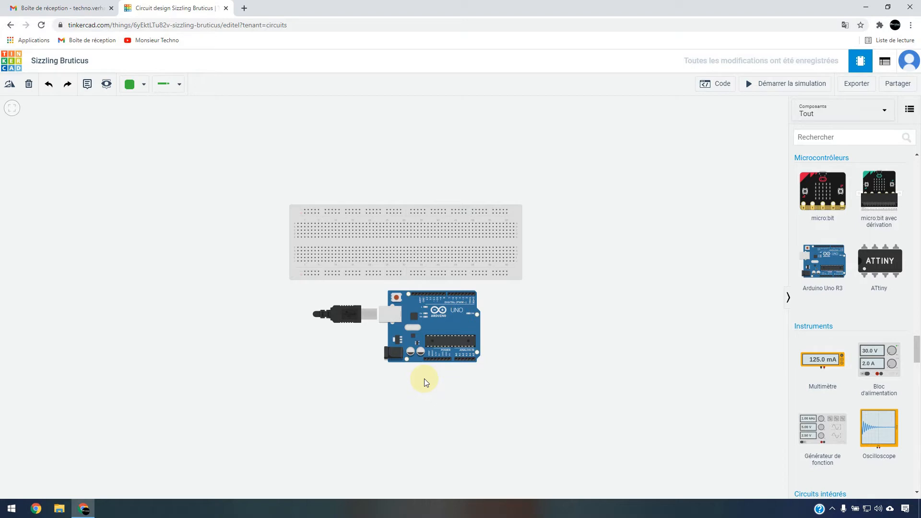
{"action": "left_click", "coordinate": [442, 317]}
{"action": "left_click_drag", "start_coordinate": [442, 318], "coordinate": [431, 359]}
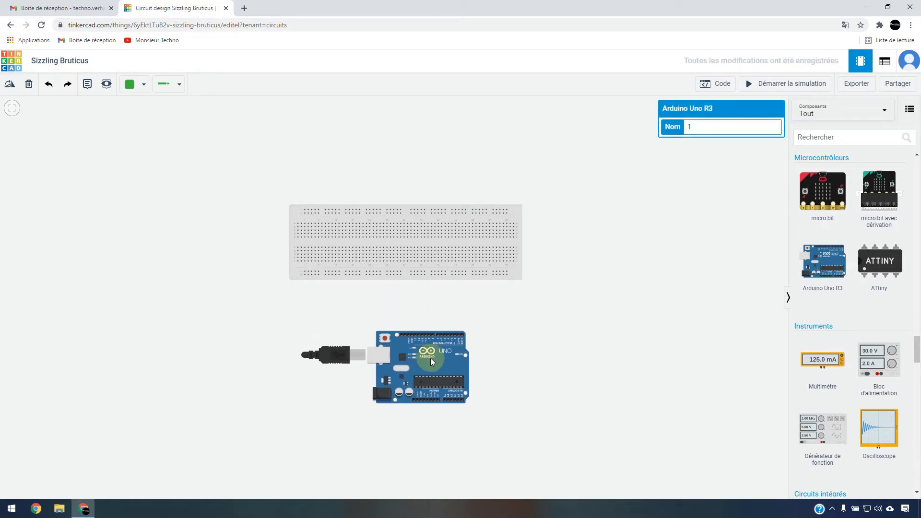
- Place a multimeter beside the breadboard, then delete it from the circuit
{"action": "left_click_drag", "start_coordinate": [822, 359], "coordinate": [662, 332]}
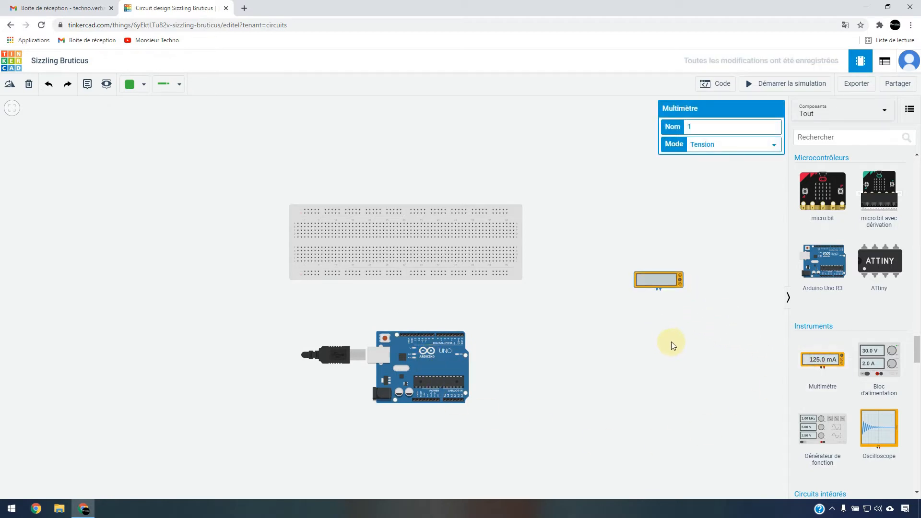
{"action": "left_click", "coordinate": [651, 284]}
{"action": "key", "text": "Delete"}
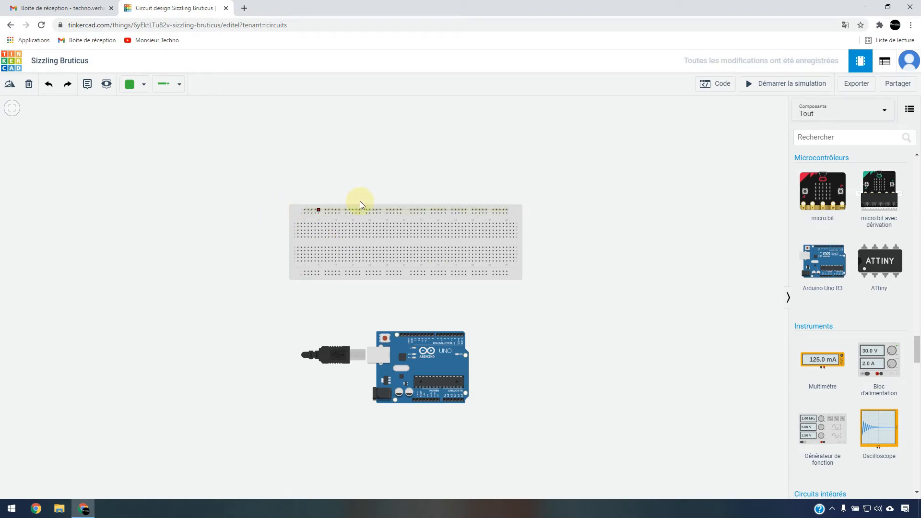
- Wire the Arduino's GND pin beside pin 13 to the breadboard's lower positive rail at column 25
{"action": "scroll", "coordinate": [360, 200], "scroll_direction": "up", "scroll_amount": 2}
{"action": "scroll", "coordinate": [360, 201], "scroll_direction": "up", "scroll_amount": 2}
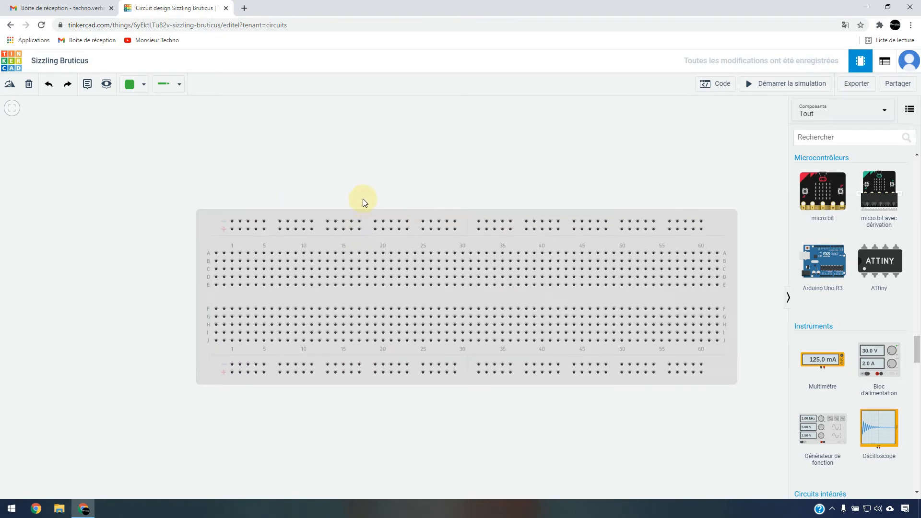
{"action": "scroll", "coordinate": [363, 198], "scroll_direction": "up", "scroll_amount": 2}
{"action": "scroll", "coordinate": [362, 196], "scroll_direction": "down", "scroll_amount": 1}
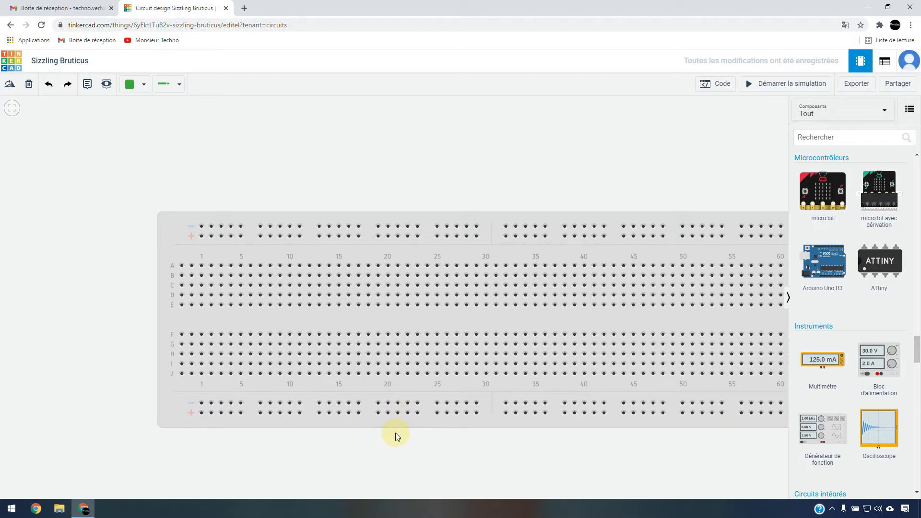
{"action": "scroll", "coordinate": [396, 433], "scroll_direction": "down", "scroll_amount": 2}
{"action": "left_click_drag", "start_coordinate": [373, 441], "coordinate": [326, 257]}
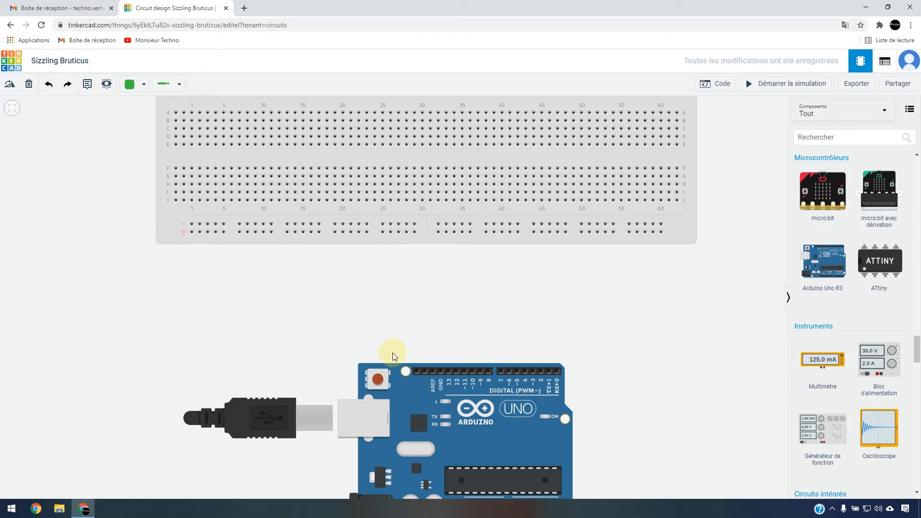
{"action": "left_click", "coordinate": [439, 372]}
{"action": "left_click", "coordinate": [382, 232]}
{"action": "left_click", "coordinate": [382, 232]}
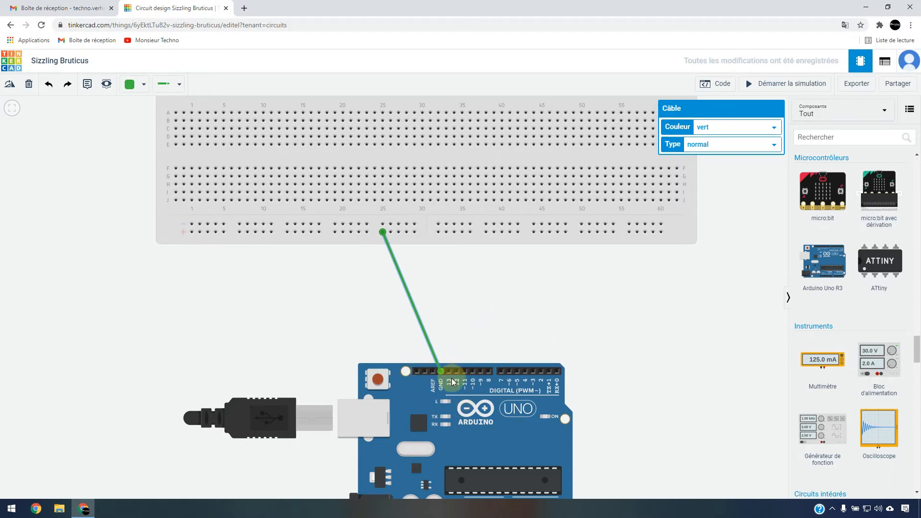
- Move the GND wire's breadboard end to the lower negative rail at column 25
{"action": "scroll", "coordinate": [451, 378], "scroll_direction": "up", "scroll_amount": 2}
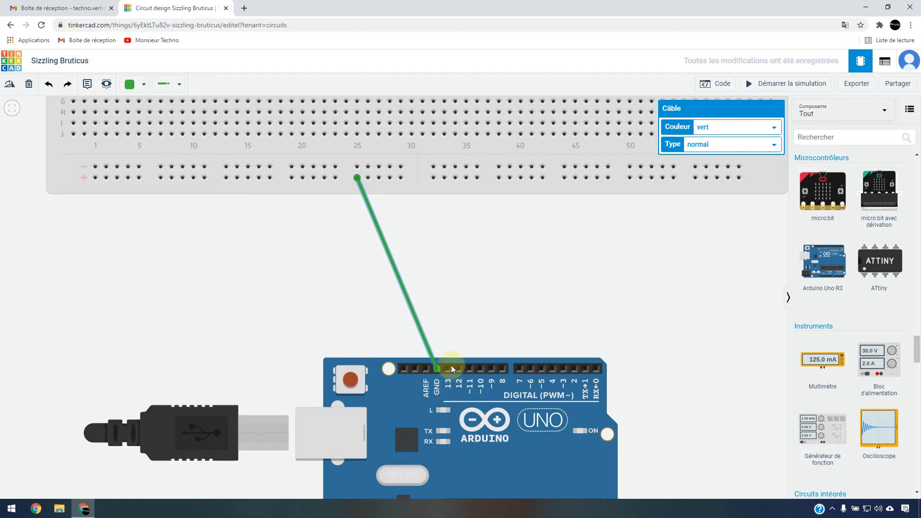
{"action": "scroll", "coordinate": [463, 312], "scroll_direction": "down", "scroll_amount": 1}
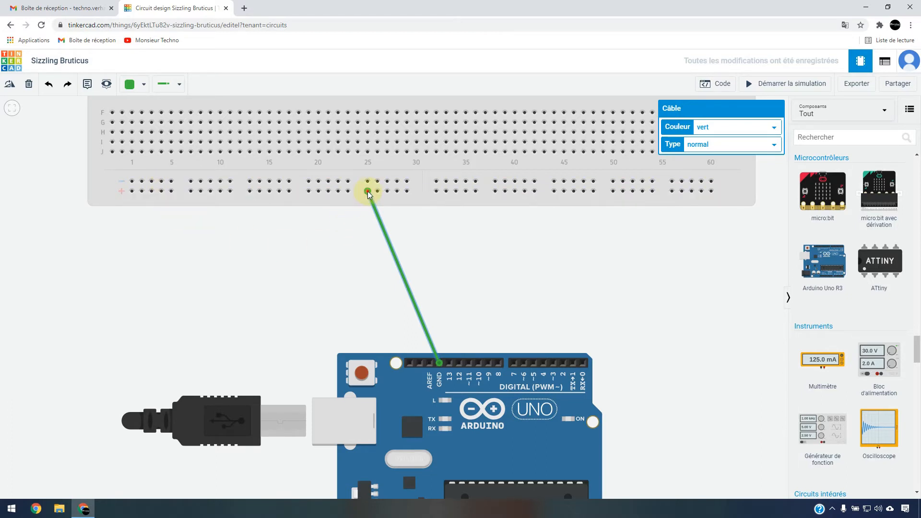
{"action": "left_click_drag", "start_coordinate": [367, 191], "coordinate": [368, 181]}
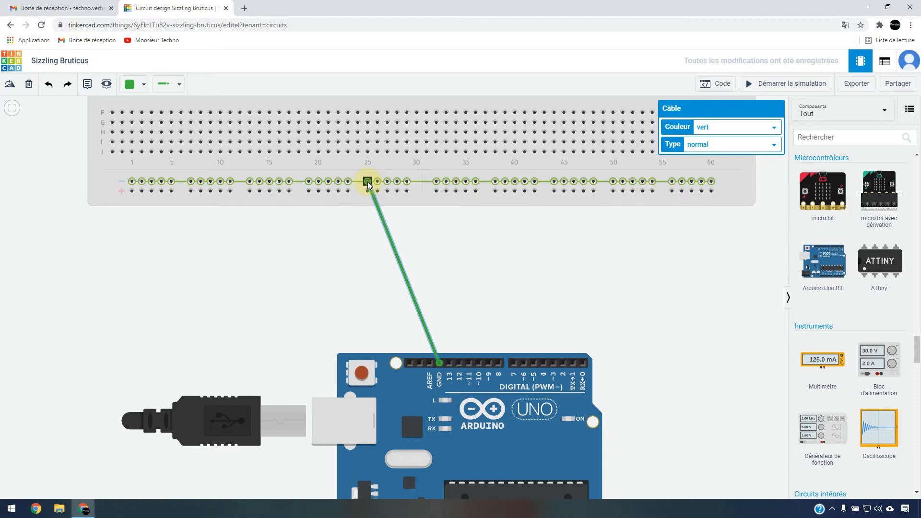
{"action": "left_click", "coordinate": [431, 240]}
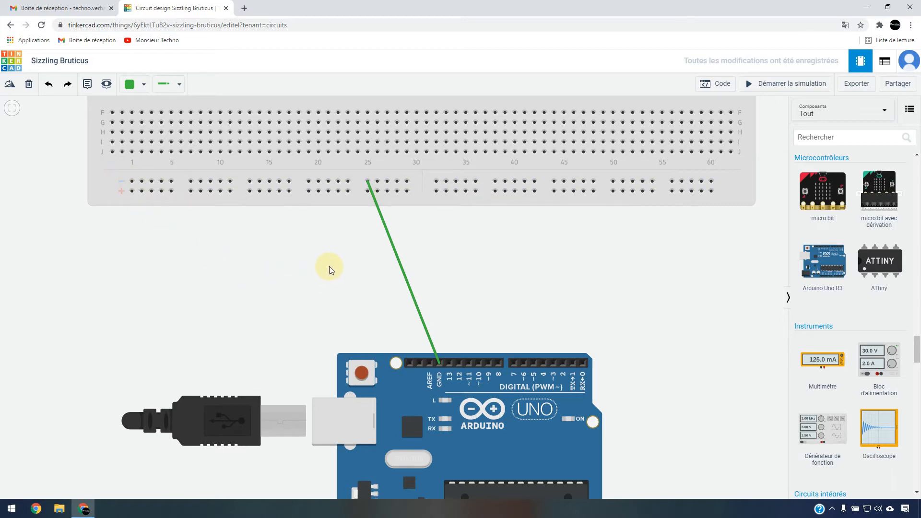
- Set the GND wire's colour to black (noir)
{"action": "left_click", "coordinate": [399, 263]}
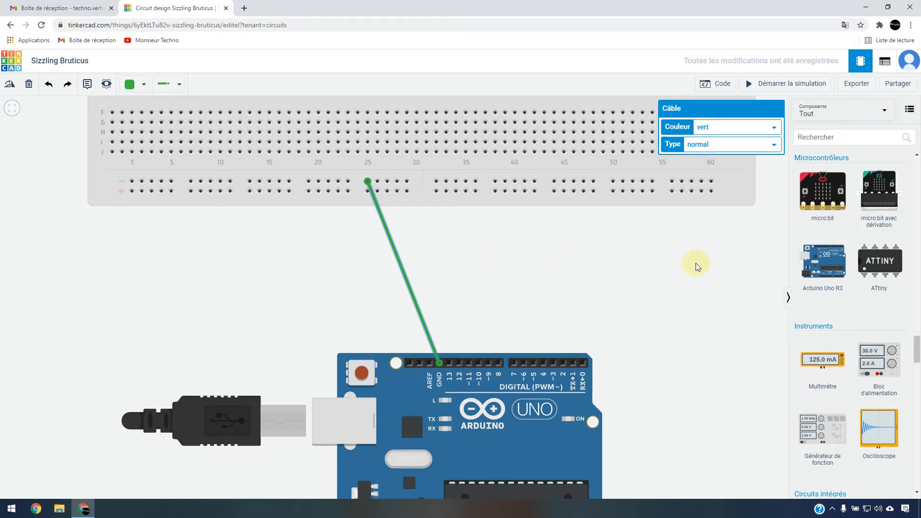
{"action": "left_click", "coordinate": [777, 132]}
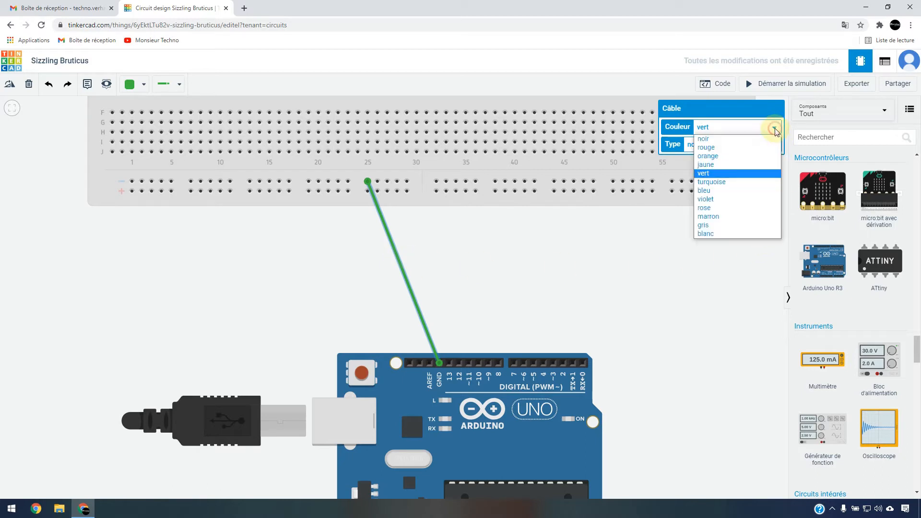
{"action": "left_click", "coordinate": [747, 139]}
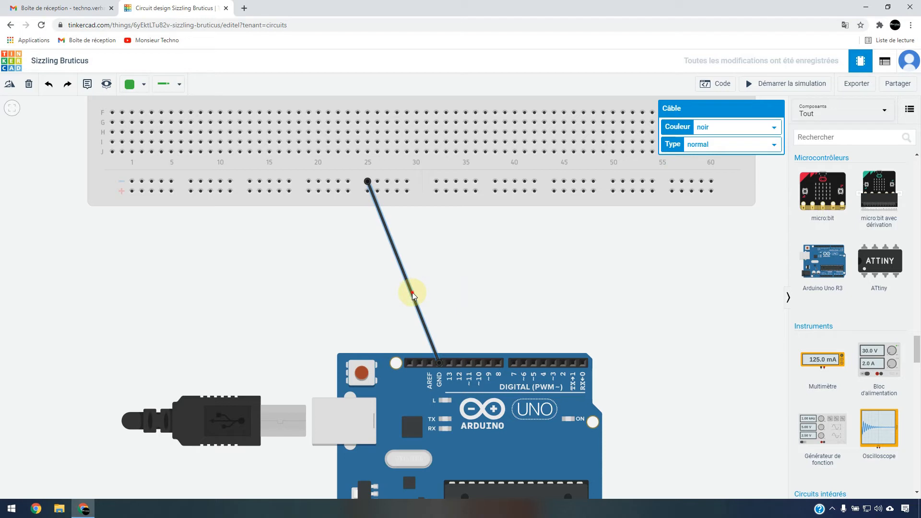
- Route the black GND wire with two right-angle bends so it runs vertically from both ends
{"action": "left_click_drag", "start_coordinate": [412, 292], "coordinate": [439, 292]}
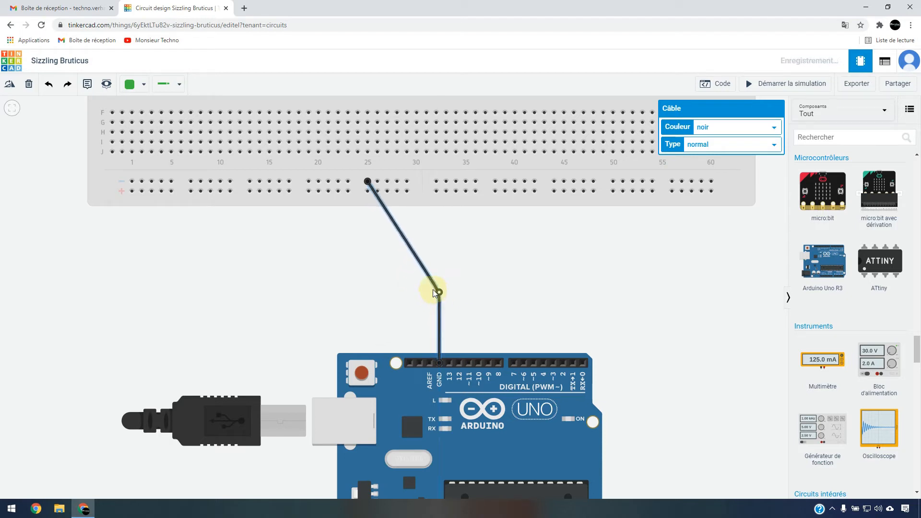
{"action": "left_click", "coordinate": [396, 229]}
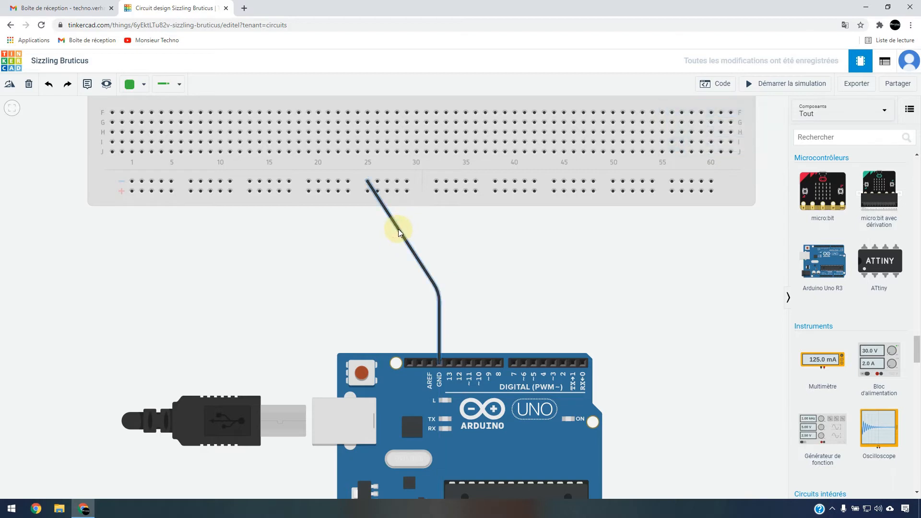
{"action": "left_click_drag", "start_coordinate": [398, 229], "coordinate": [367, 292]}
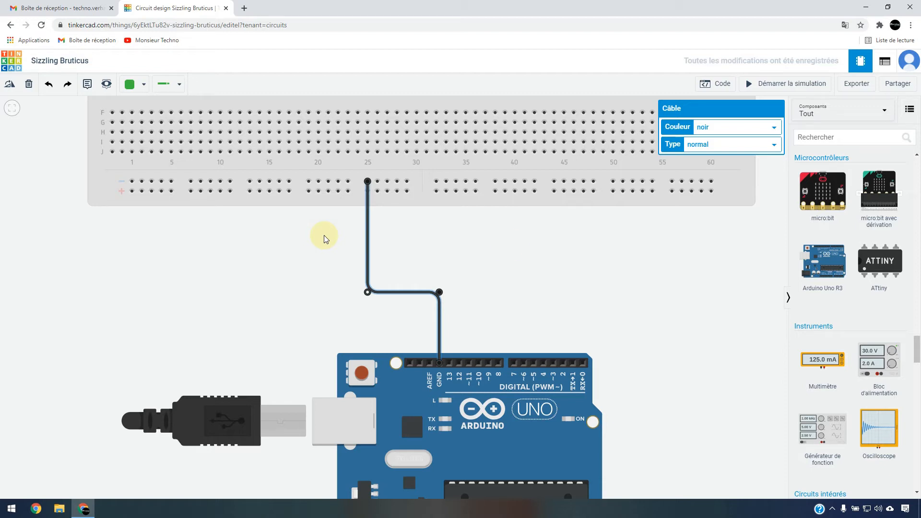
{"action": "left_click", "coordinate": [514, 234]}
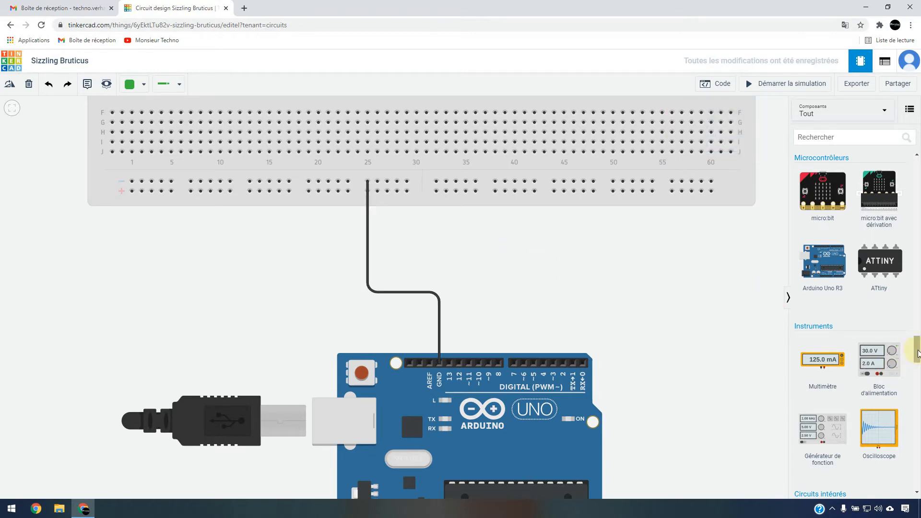
- Place an LED from the output components below the breadboard, near column 50
{"action": "left_click_drag", "start_coordinate": [917, 354], "coordinate": [918, 240]}
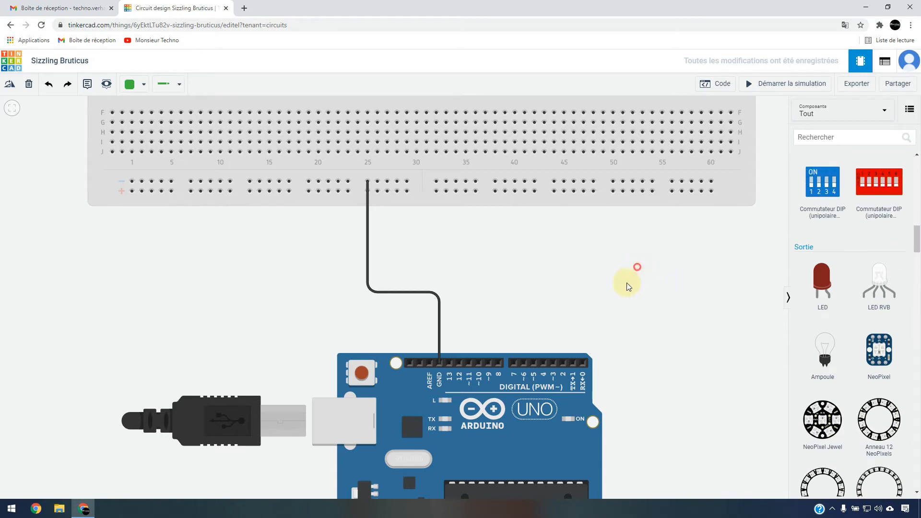
{"action": "left_click_drag", "start_coordinate": [623, 280], "coordinate": [587, 347]}
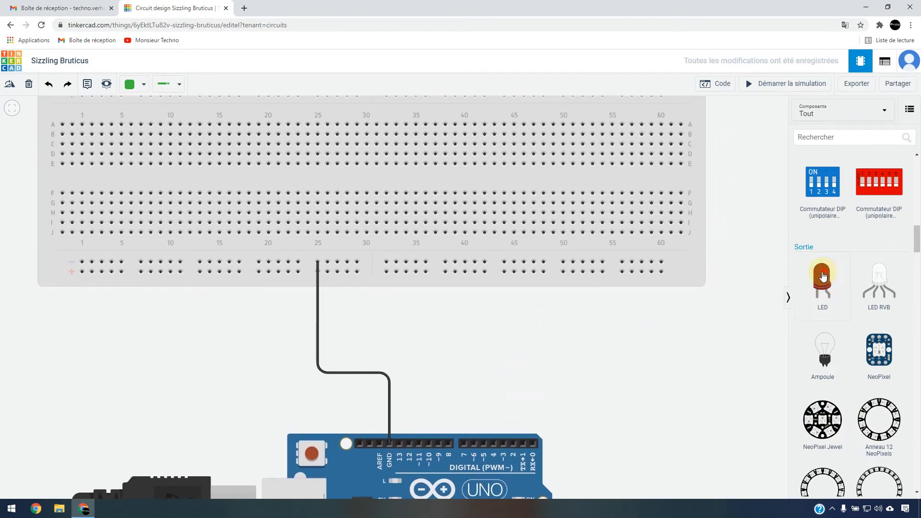
{"action": "left_click_drag", "start_coordinate": [822, 282], "coordinate": [583, 331]}
{"action": "scroll", "coordinate": [595, 313], "scroll_direction": "up", "scroll_amount": 5}
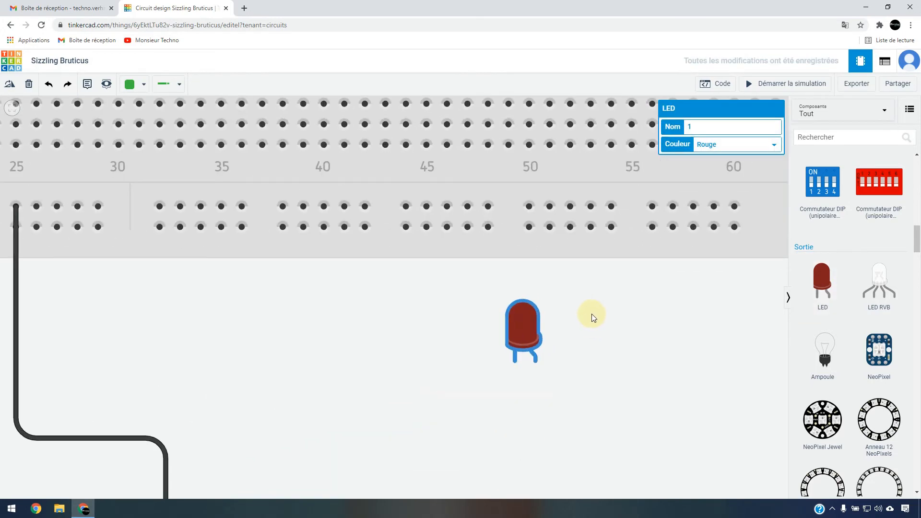
- Set the colour of the LED below the breadboard to blue (Bleu)
{"action": "left_click", "coordinate": [561, 350]}
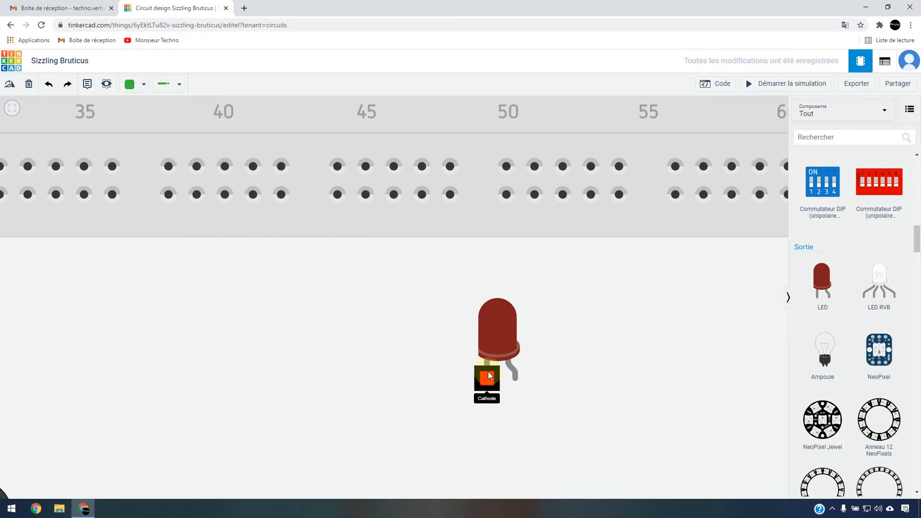
{"action": "left_click", "coordinate": [515, 328]}
{"action": "left_click", "coordinate": [749, 142]}
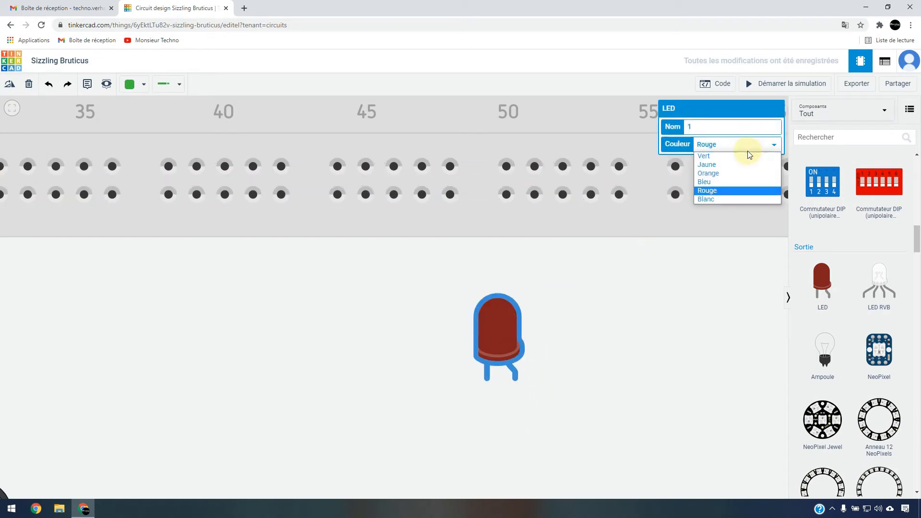
{"action": "left_click", "coordinate": [735, 182]}
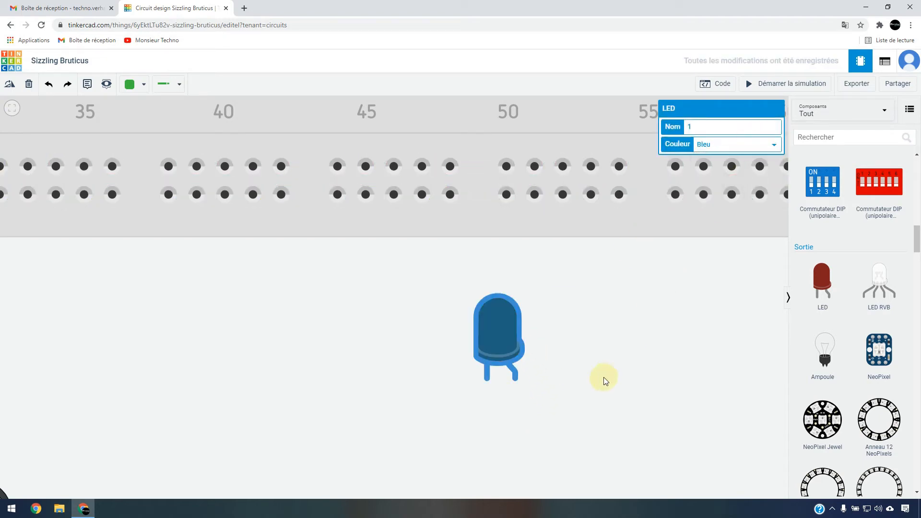
- Move the blue LED onto the breadboard so its legs sit in row F, with the cathode at column 34 and anode at 35
{"action": "scroll", "coordinate": [455, 357], "scroll_direction": "down", "scroll_amount": 3}
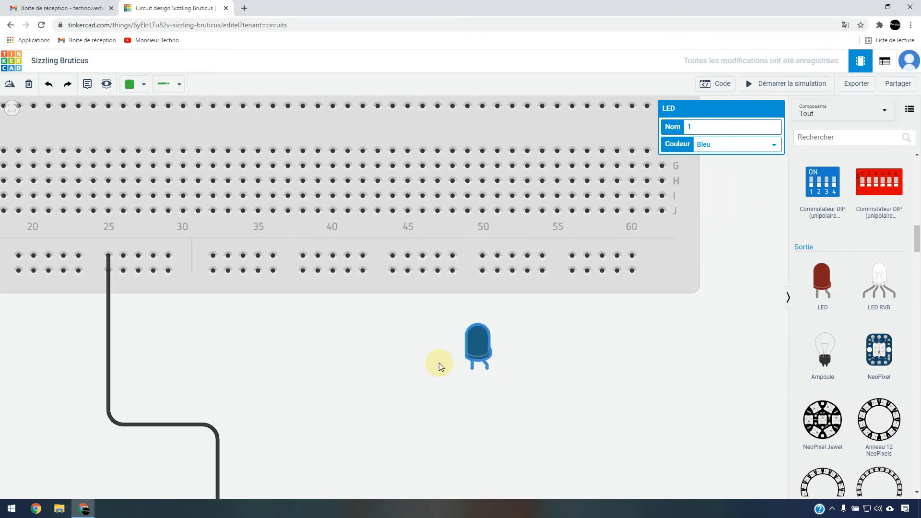
{"action": "scroll", "coordinate": [399, 358], "scroll_direction": "down", "scroll_amount": 2}
{"action": "left_click_drag", "start_coordinate": [336, 354], "coordinate": [480, 388]}
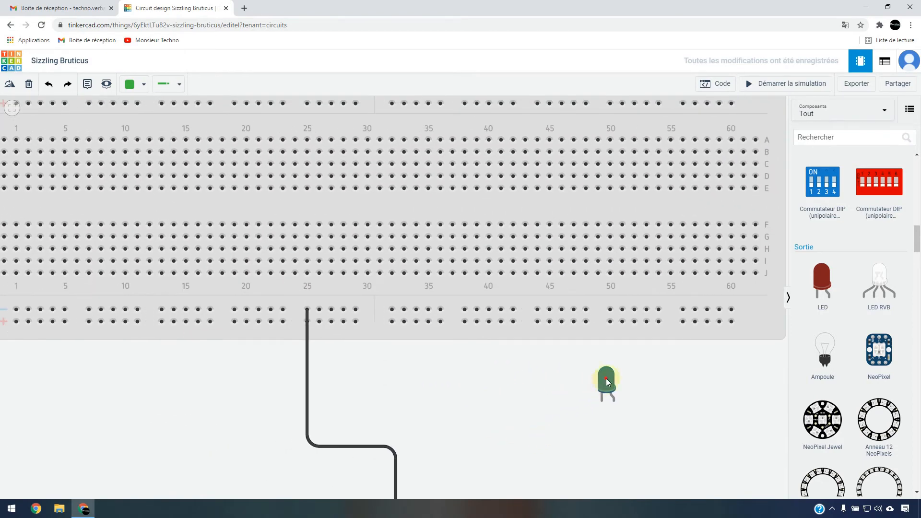
{"action": "left_click_drag", "start_coordinate": [606, 378], "coordinate": [421, 202]}
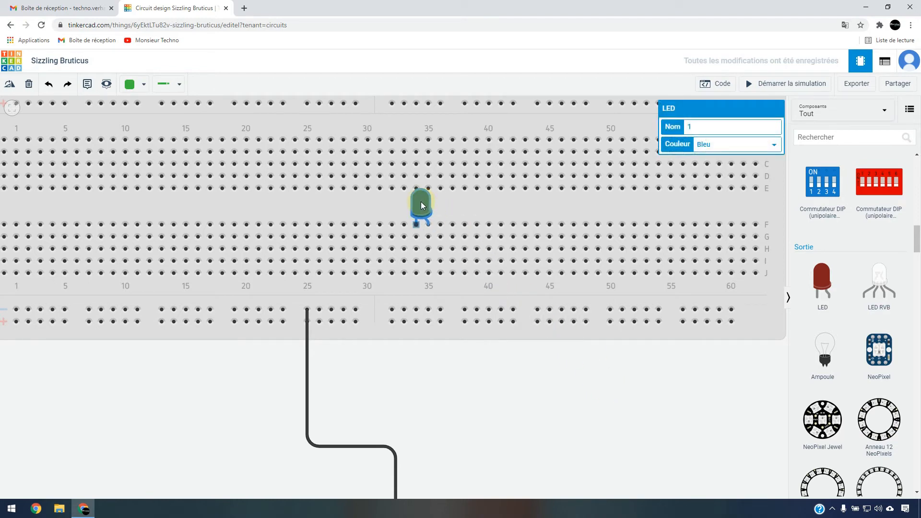
{"action": "left_click", "coordinate": [477, 206]}
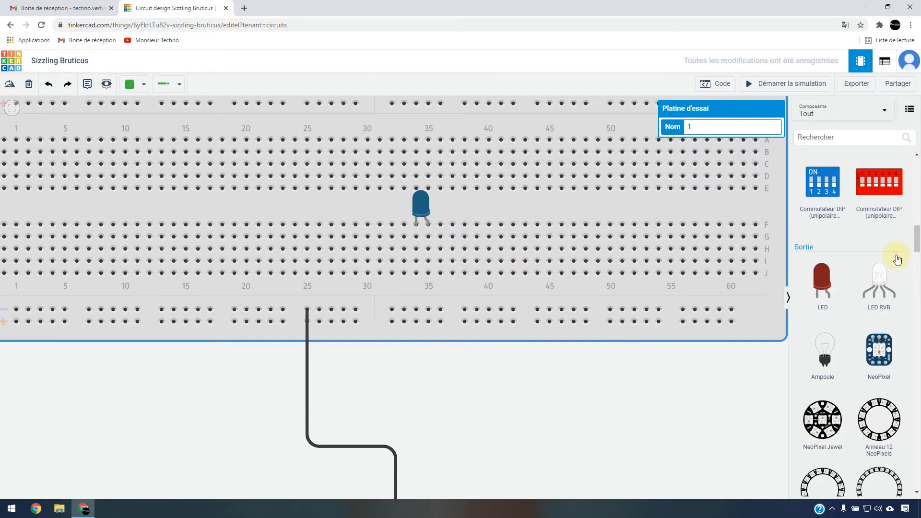
- Place a resistor linking row I, column 34, under the LED's cathode, to the lower negative rail
{"action": "left_click_drag", "start_coordinate": [916, 239], "coordinate": [916, 171]}
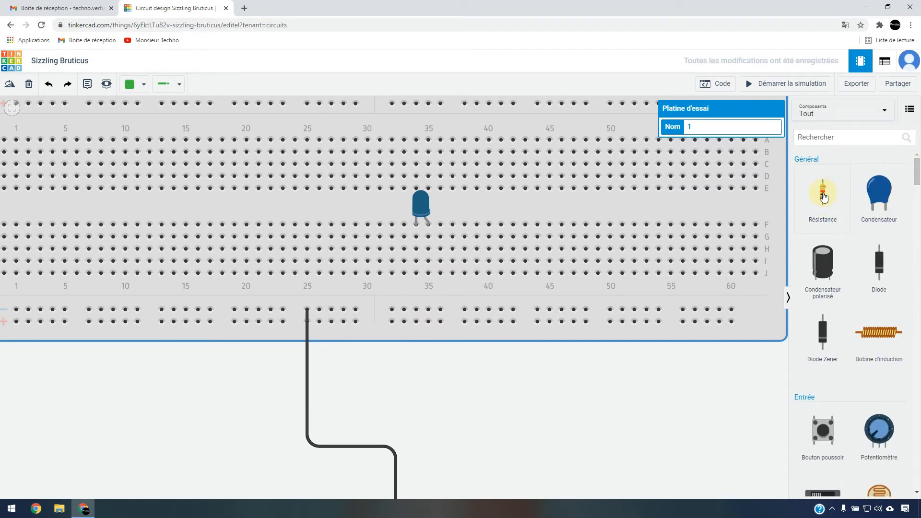
{"action": "left_click_drag", "start_coordinate": [823, 196], "coordinate": [420, 282]}
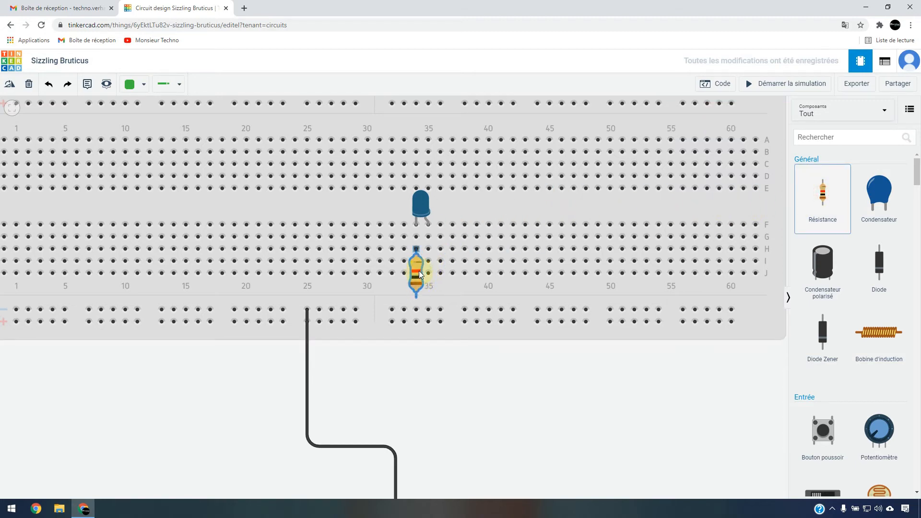
{"action": "left_click", "coordinate": [419, 271]}
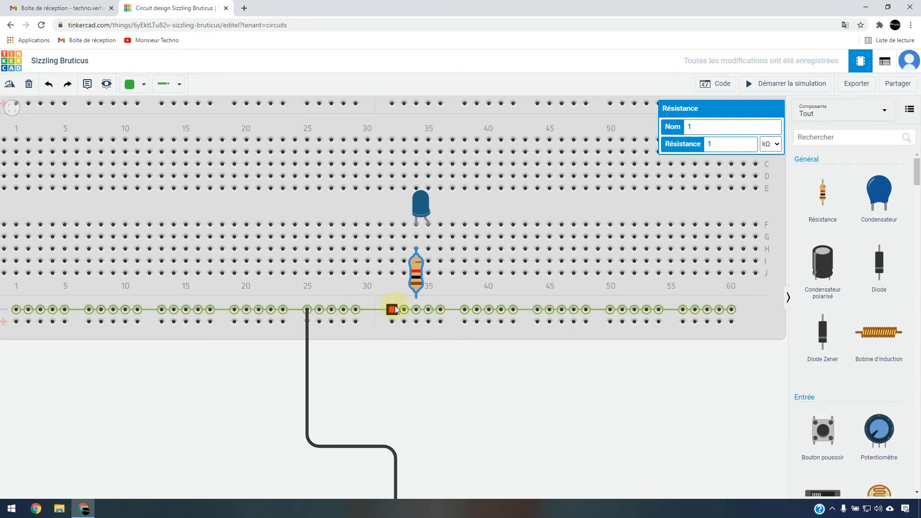
{"action": "left_click_drag", "start_coordinate": [414, 269], "coordinate": [413, 281]}
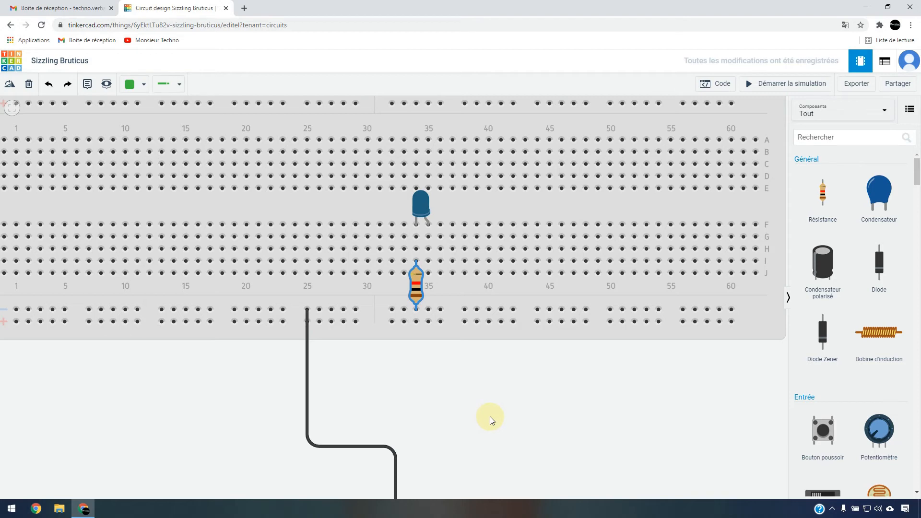
- Set the resistor's value to 330 Ω
{"action": "left_click", "coordinate": [420, 286]}
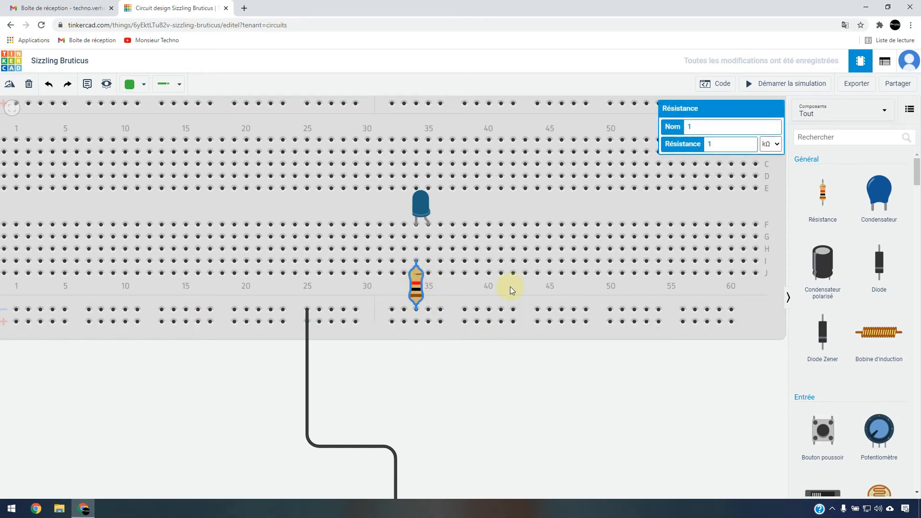
{"action": "left_click", "coordinate": [777, 145]}
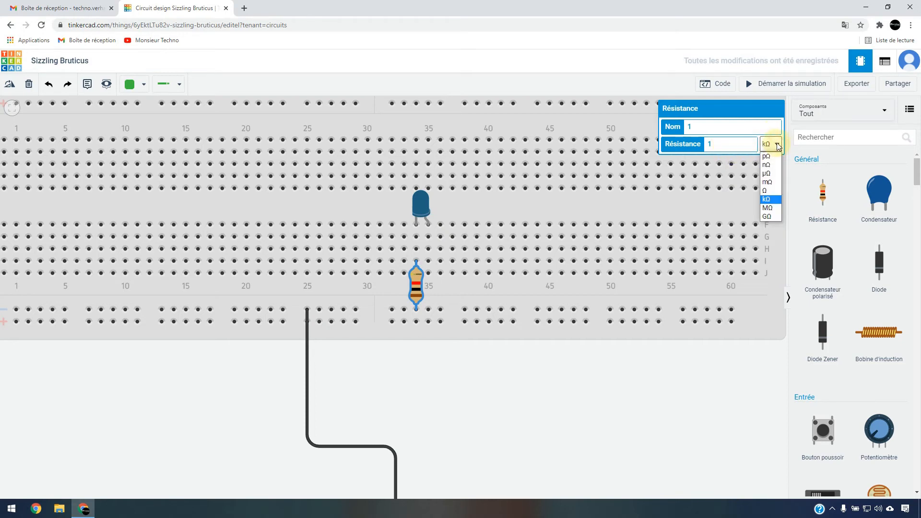
{"action": "left_click", "coordinate": [767, 190]}
{"action": "left_click_drag", "start_coordinate": [734, 142], "coordinate": [692, 146]}
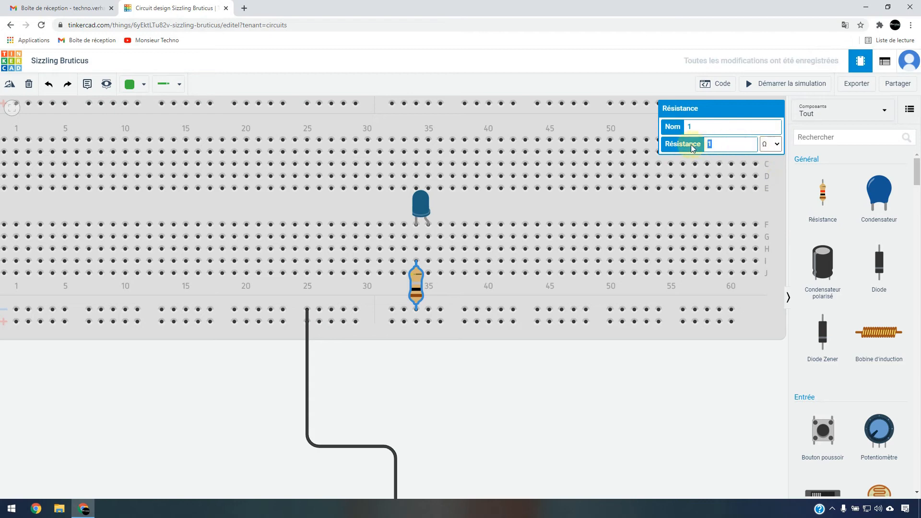
{"action": "type", "text": "330"}
{"action": "left_click", "coordinate": [556, 375]}
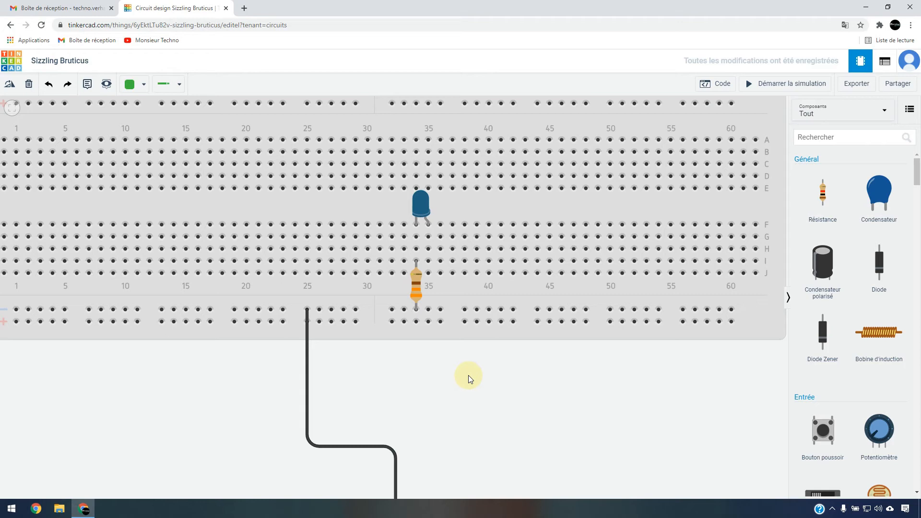
- Run the simulation of the circuit without a supply wire to the LED, and stop it
{"action": "key", "text": "f"}
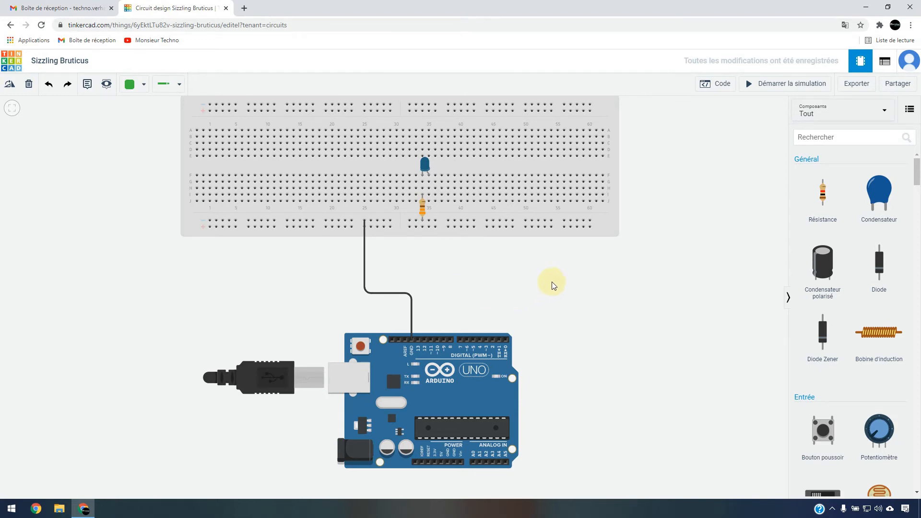
{"action": "left_click", "coordinate": [758, 86]}
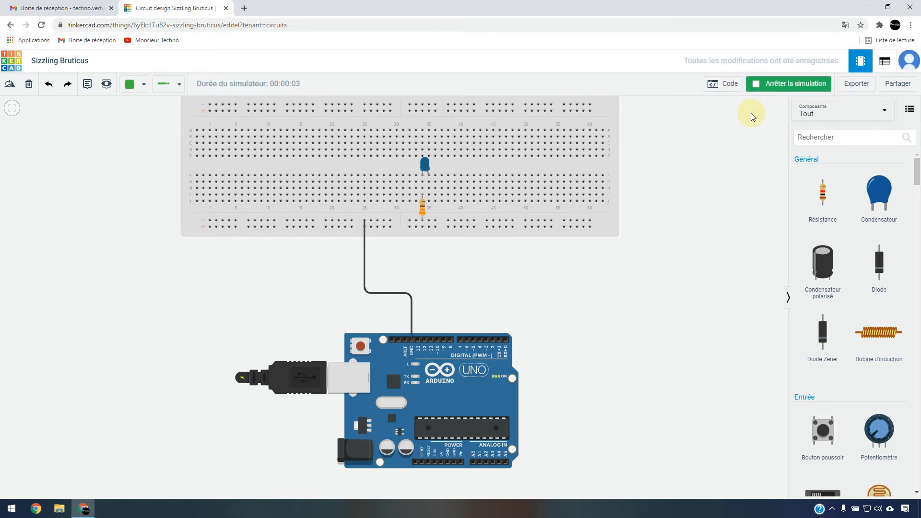
{"action": "left_click", "coordinate": [763, 87]}
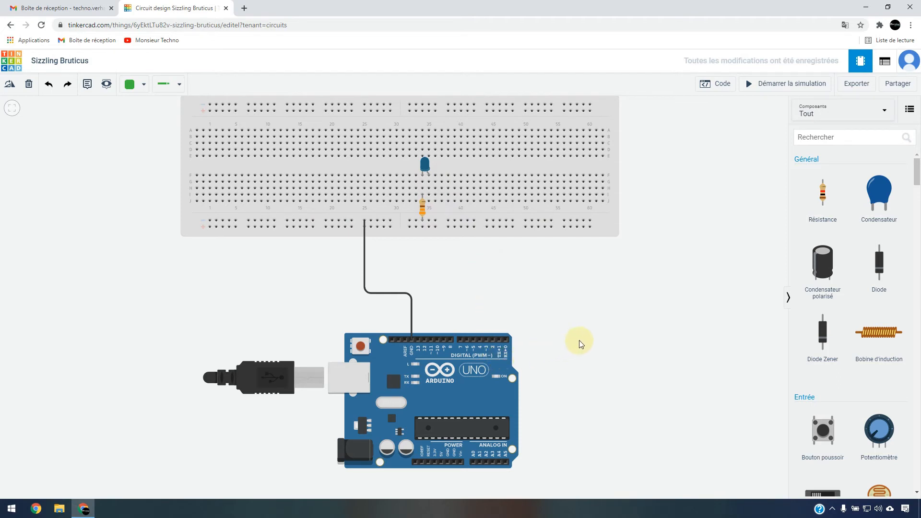
- Wire the Arduino's 5V pin to row H, column 35, on the LED's anode side
{"action": "scroll", "coordinate": [442, 396], "scroll_direction": "up", "scroll_amount": 5}
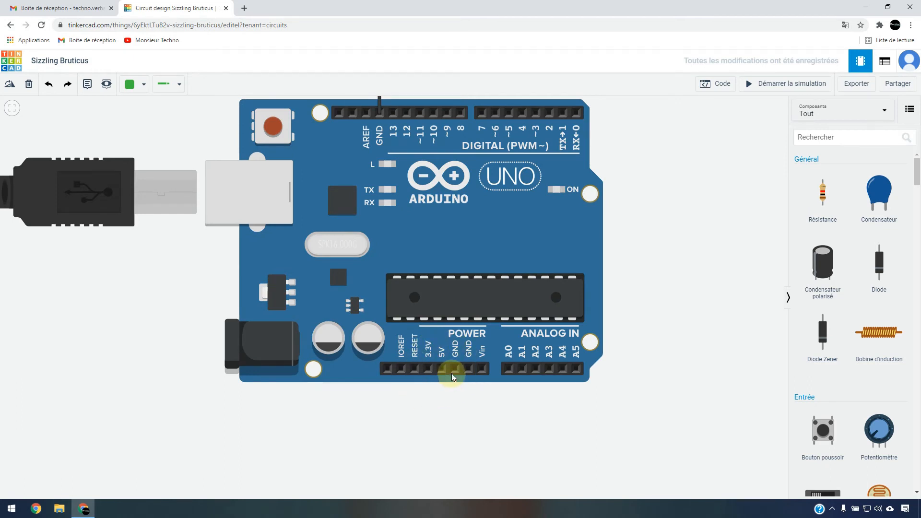
{"action": "scroll", "coordinate": [655, 252], "scroll_direction": "down", "scroll_amount": 4}
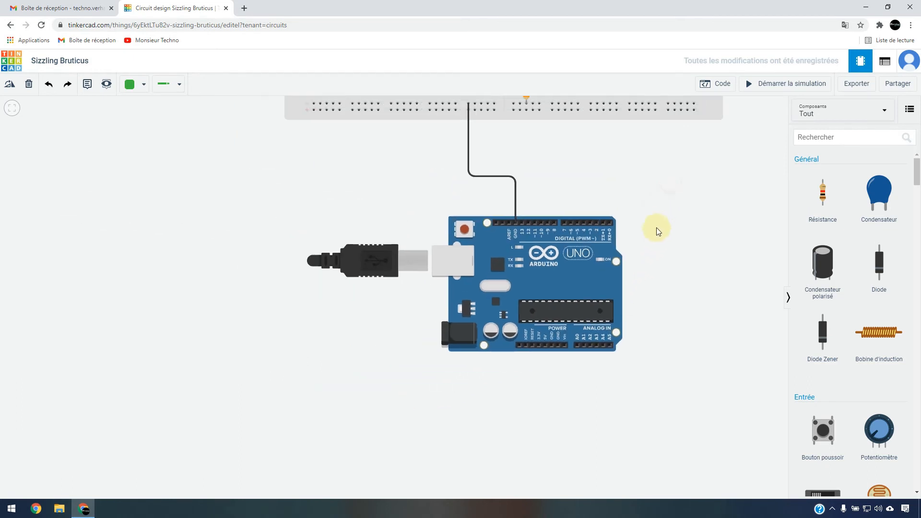
{"action": "left_click_drag", "start_coordinate": [609, 277], "coordinate": [588, 304]}
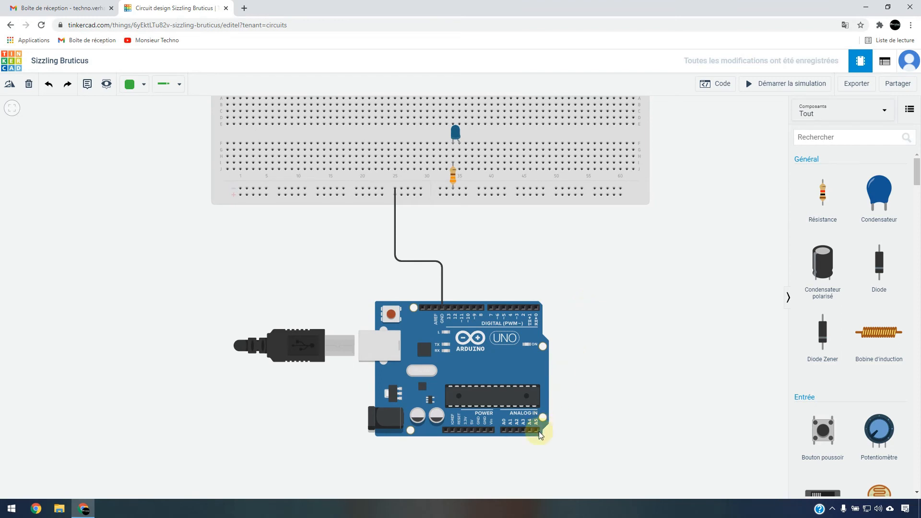
{"action": "left_click", "coordinate": [473, 429]}
{"action": "left_click", "coordinate": [459, 156]}
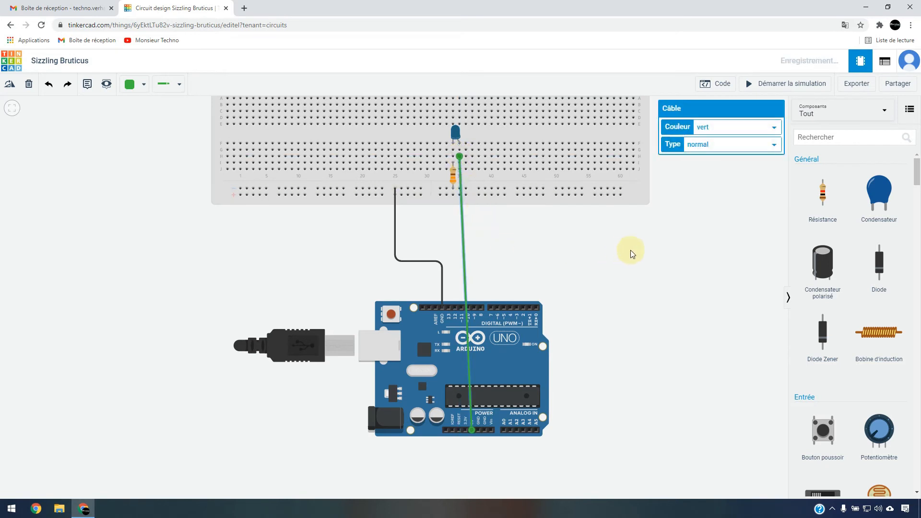
{"action": "left_click", "coordinate": [631, 253]}
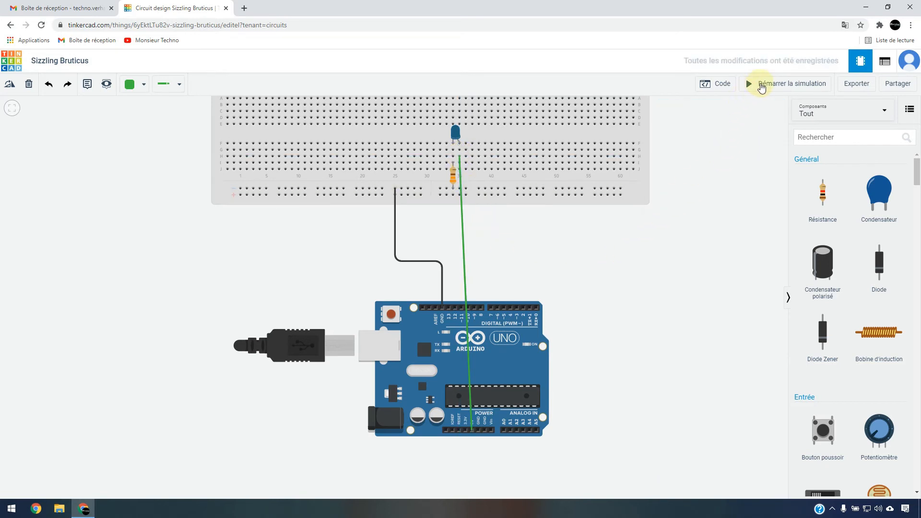
- Simulate the circuit with the LED powered from 5V, and stop the simulation
{"action": "left_click", "coordinate": [762, 87]}
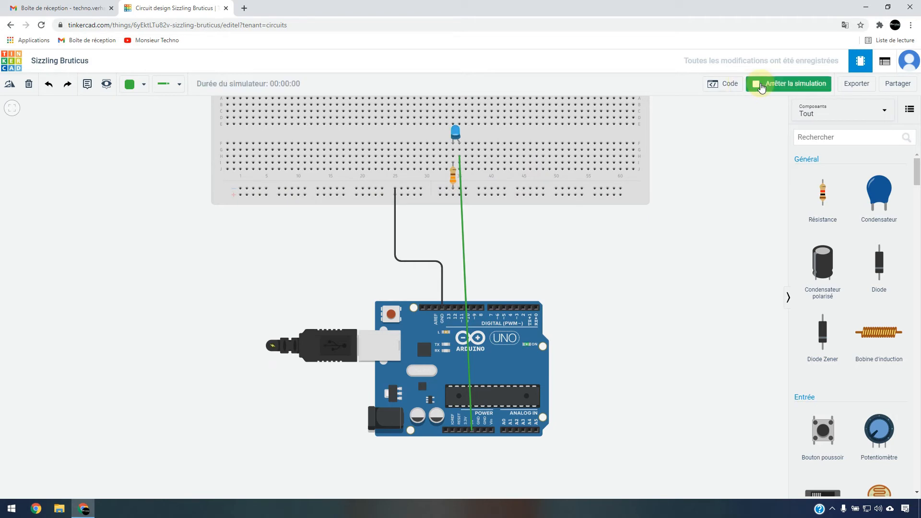
{"action": "left_click_drag", "start_coordinate": [718, 161], "coordinate": [710, 189]}
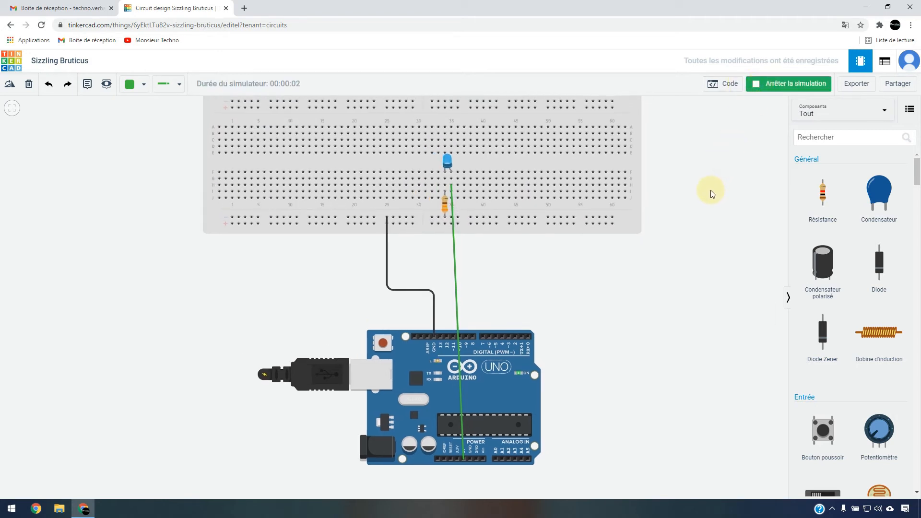
{"action": "left_click", "coordinate": [756, 83]}
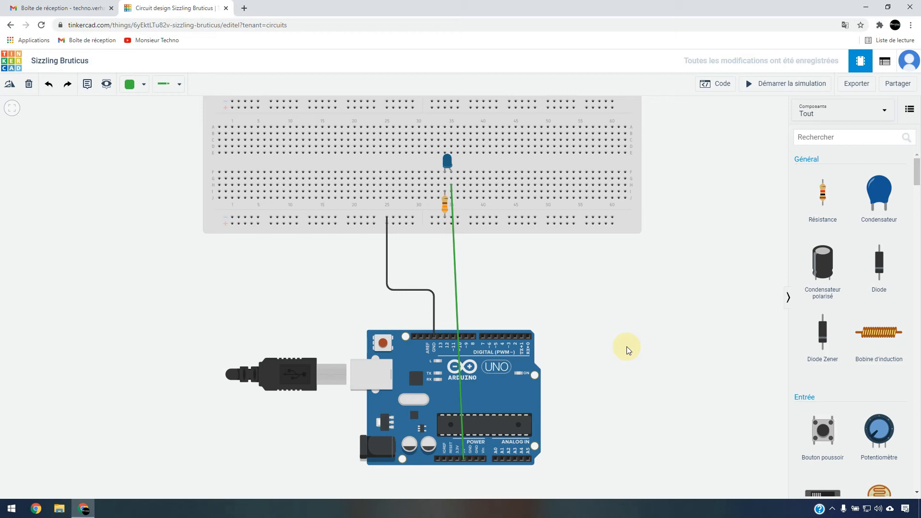
- Move the Arduino end of the green wire from the 5V pin to digital pin 9
{"action": "left_click", "coordinate": [459, 398]}
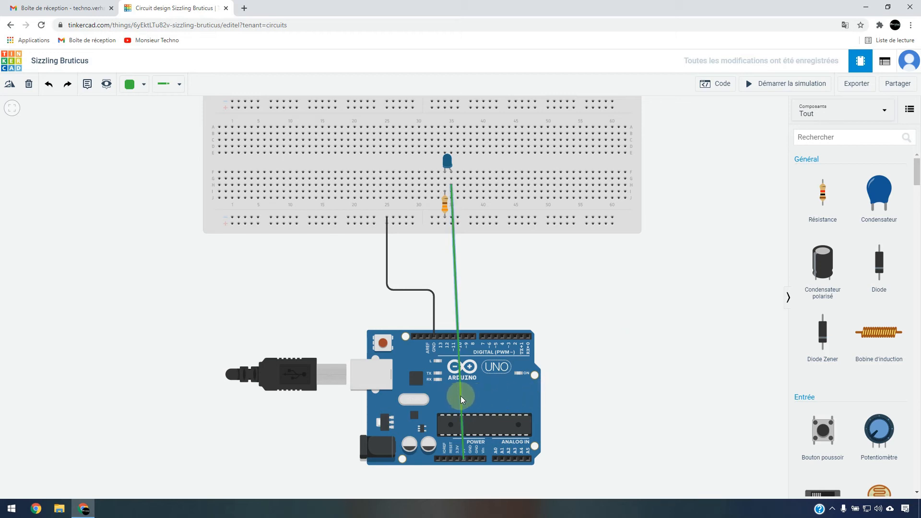
{"action": "left_click_drag", "start_coordinate": [464, 461], "coordinate": [465, 336]}
{"action": "scroll", "coordinate": [492, 339], "scroll_direction": "up", "scroll_amount": 4}
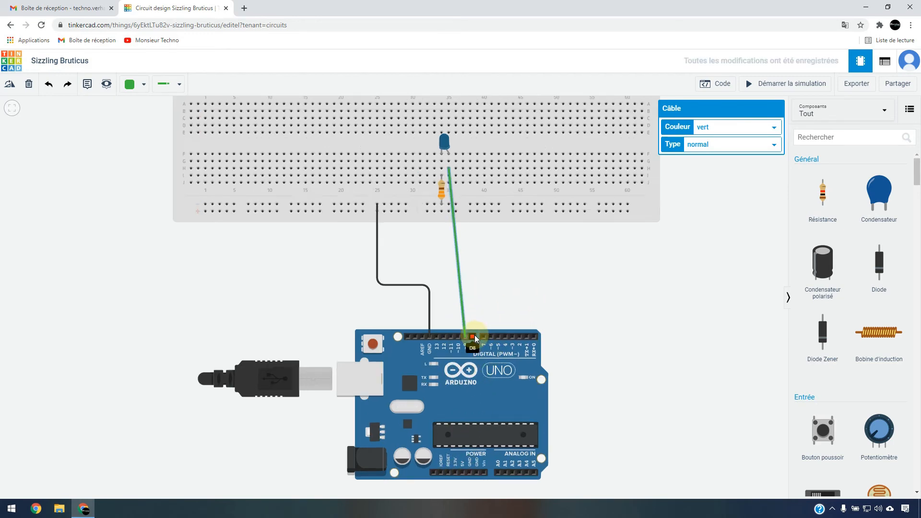
{"action": "left_click", "coordinate": [487, 302]}
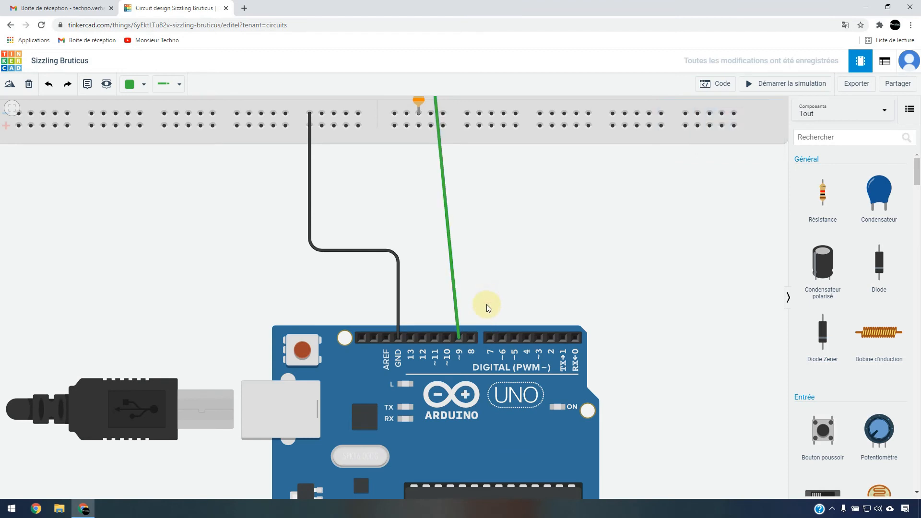
{"action": "scroll", "coordinate": [487, 305], "scroll_direction": "down", "scroll_amount": 2}
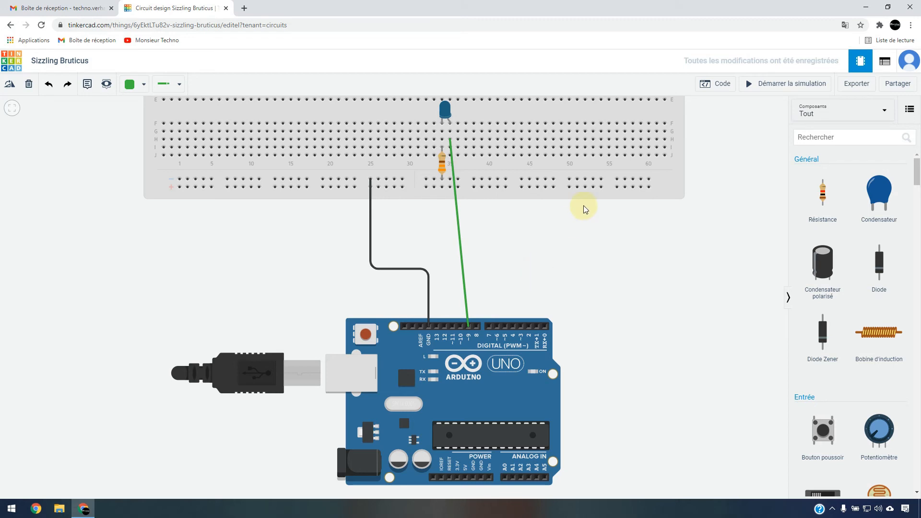
- Open the Arduino Uno's block code and test the default program with a short simulation run
{"action": "left_click", "coordinate": [719, 89]}
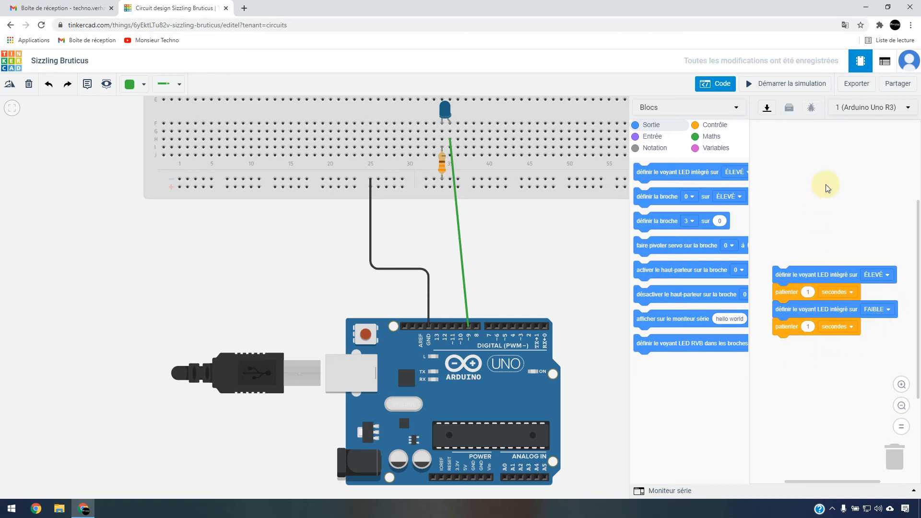
{"action": "left_click", "coordinate": [768, 86]}
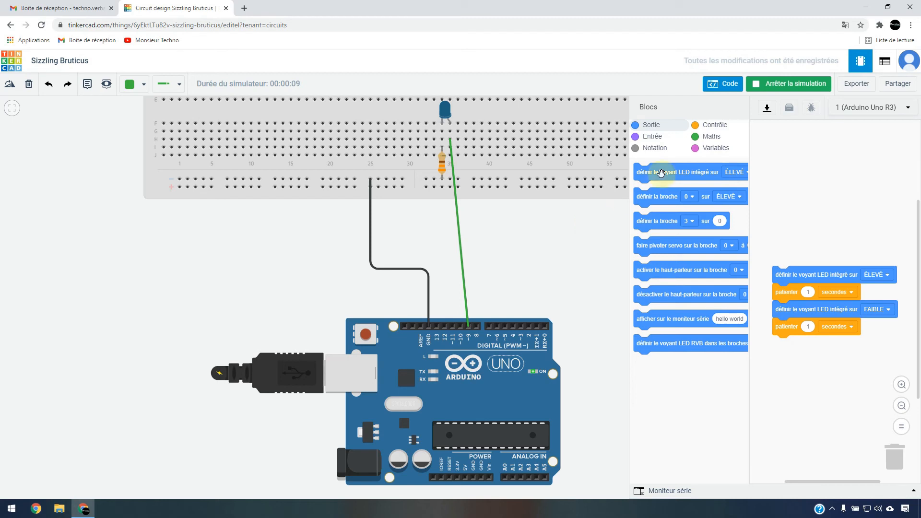
{"action": "left_click", "coordinate": [759, 87]}
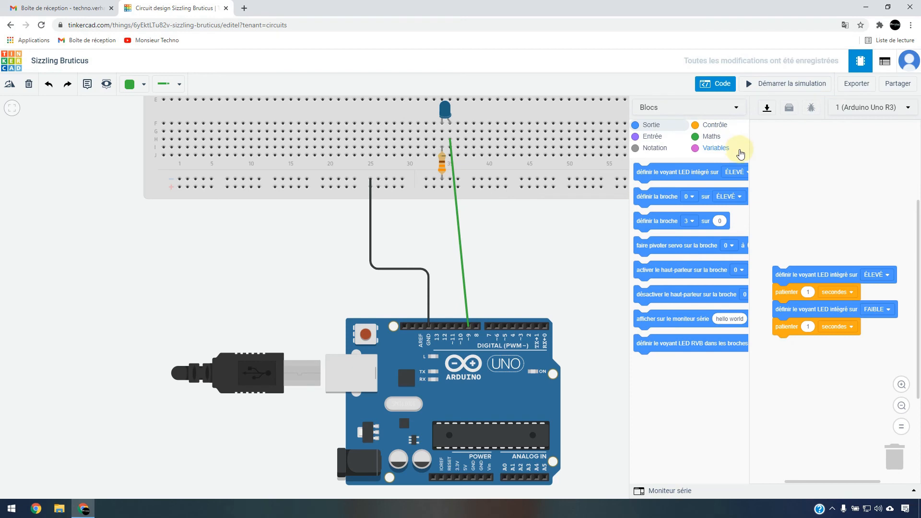
- Take the default program apart and delete both built-in LED blocks, keeping the two 1-second wait blocks
{"action": "left_click_drag", "start_coordinate": [776, 293], "coordinate": [771, 340]}
{"action": "left_click_drag", "start_coordinate": [808, 273], "coordinate": [677, 384]}
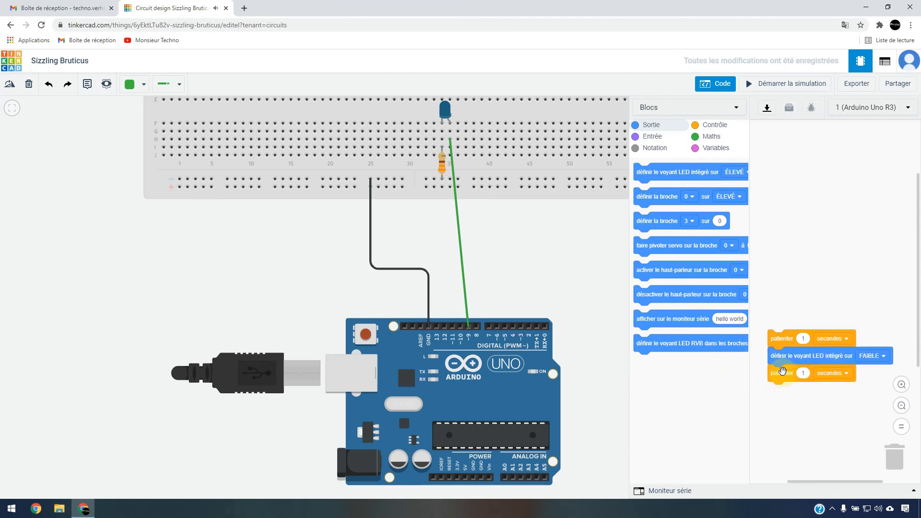
{"action": "left_click_drag", "start_coordinate": [781, 363], "coordinate": [781, 466]}
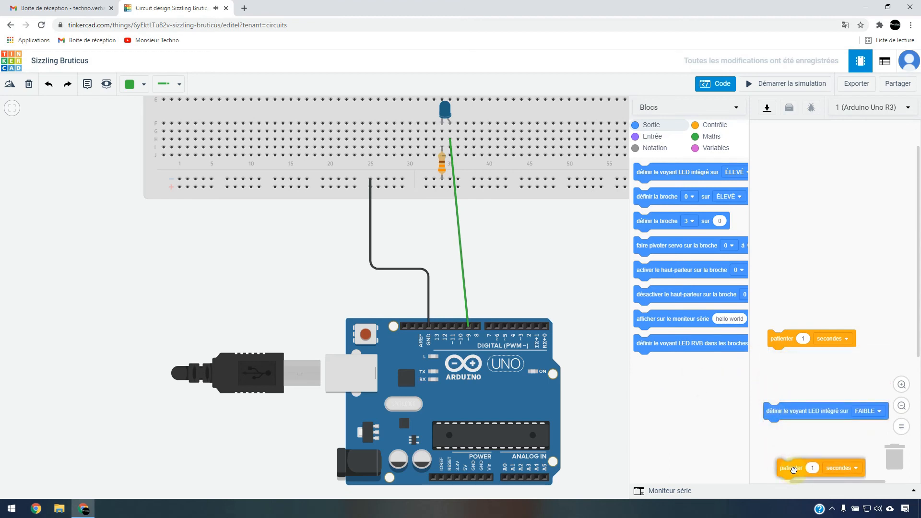
{"action": "left_click_drag", "start_coordinate": [776, 411], "coordinate": [646, 428]}
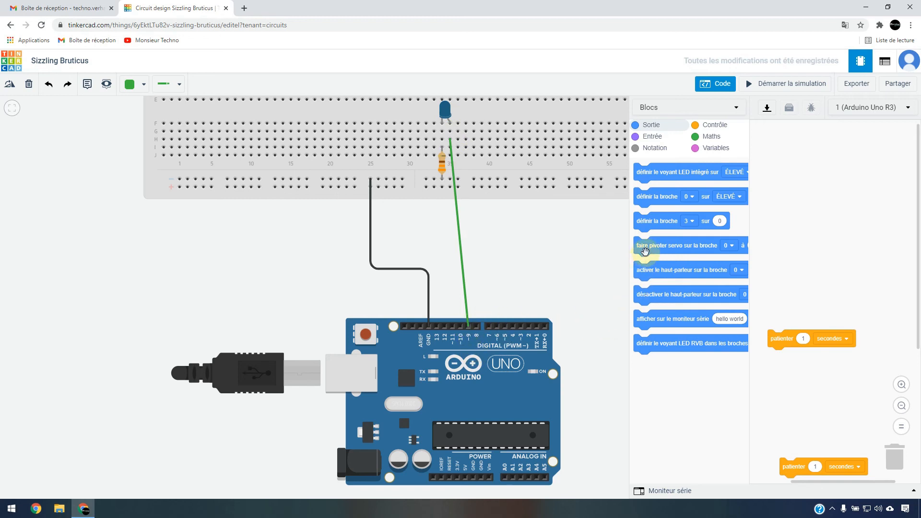
- Add a digital pin output block set to pin 9 and ÉLEVÉ, and attach a 1-second wait block beneath it
{"action": "left_click_drag", "start_coordinate": [652, 197], "coordinate": [775, 204]}
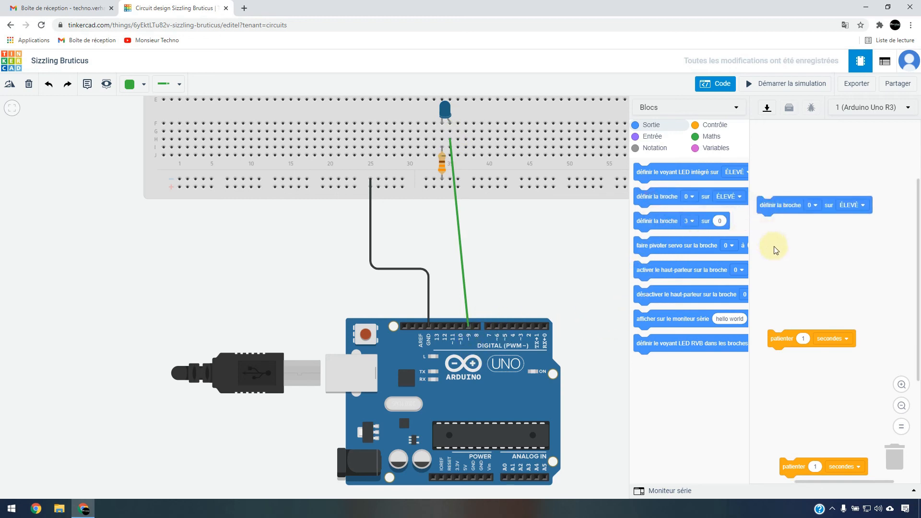
{"action": "left_click", "coordinate": [817, 208]}
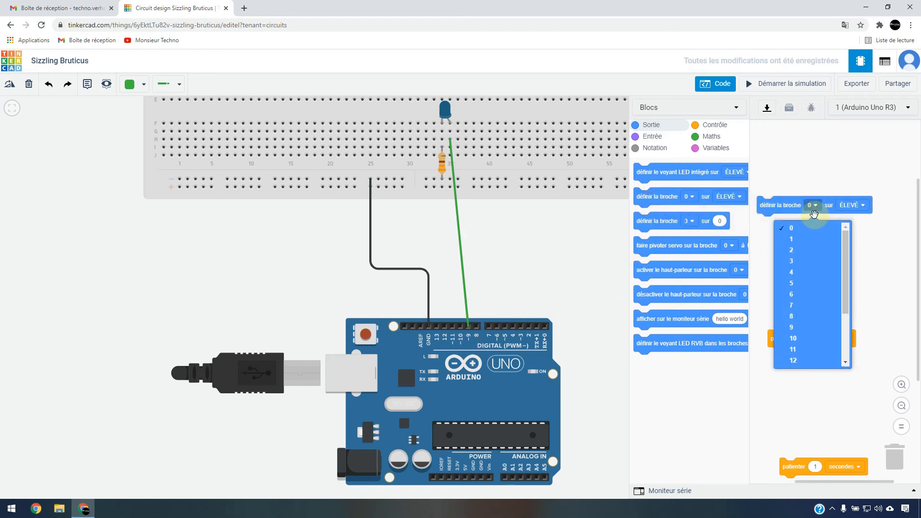
{"action": "left_click", "coordinate": [792, 320]}
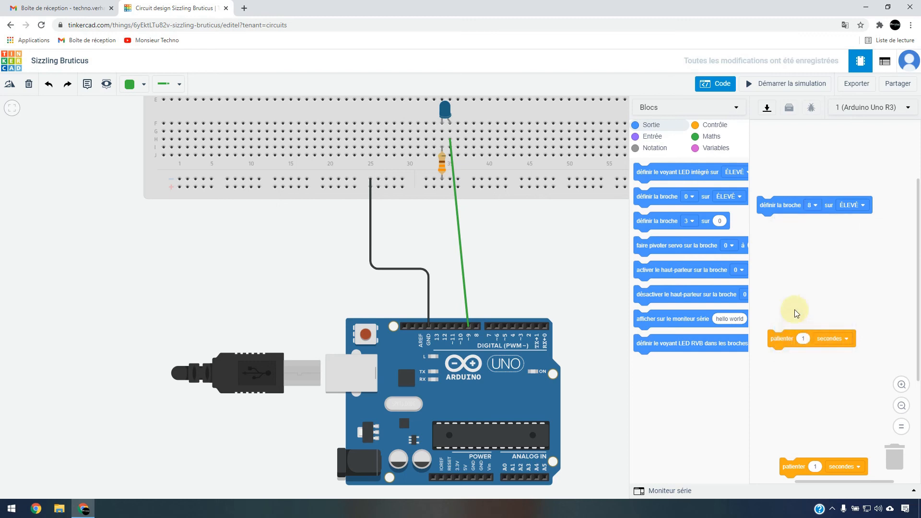
{"action": "left_click", "coordinate": [817, 205]}
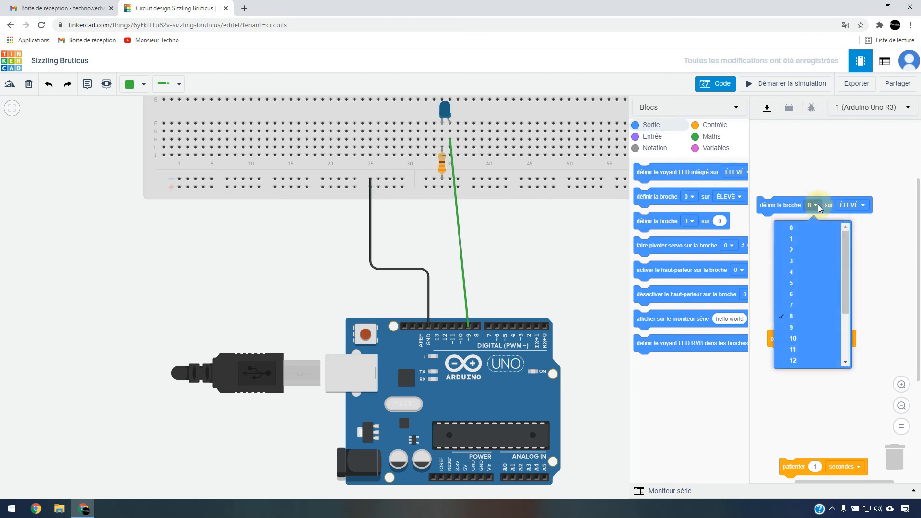
{"action": "left_click", "coordinate": [794, 325]}
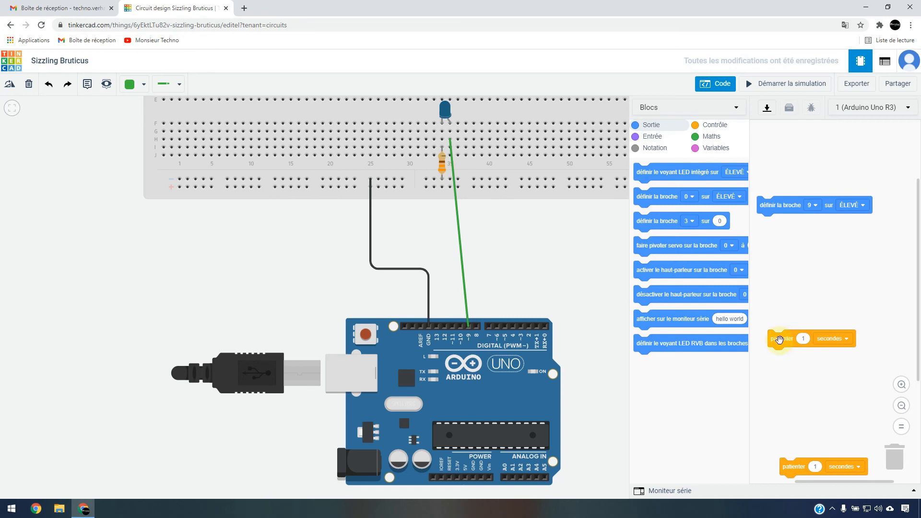
{"action": "left_click_drag", "start_coordinate": [780, 338], "coordinate": [771, 229]}
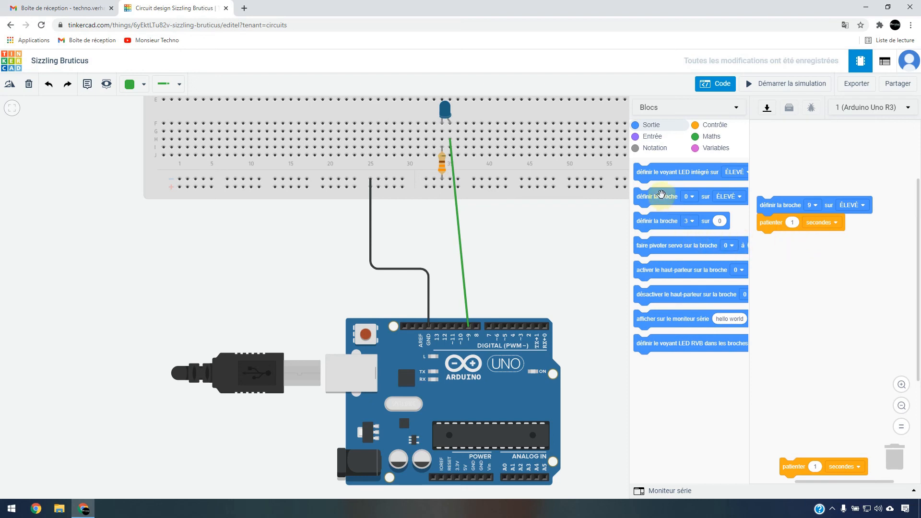
- Append a second digital pin output block set to pin 9 and FAIBLE, followed by the remaining 1-second wait block
{"action": "left_click_drag", "start_coordinate": [660, 194], "coordinate": [781, 241]}
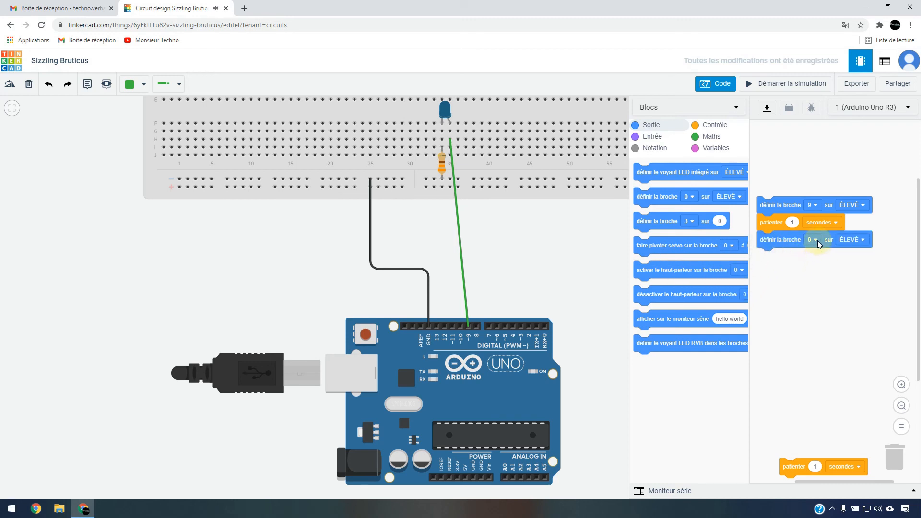
{"action": "left_click", "coordinate": [817, 240]}
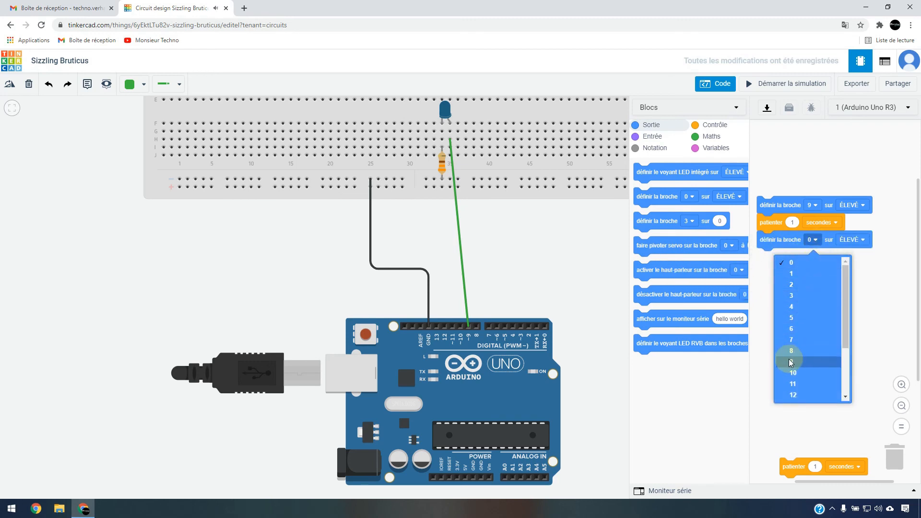
{"action": "left_click", "coordinate": [790, 358]}
{"action": "left_click", "coordinate": [864, 242]}
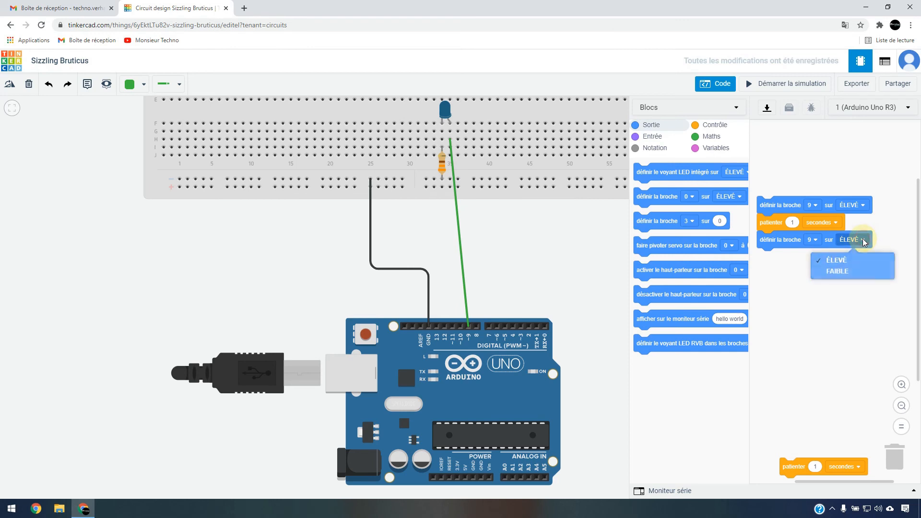
{"action": "left_click", "coordinate": [850, 275]}
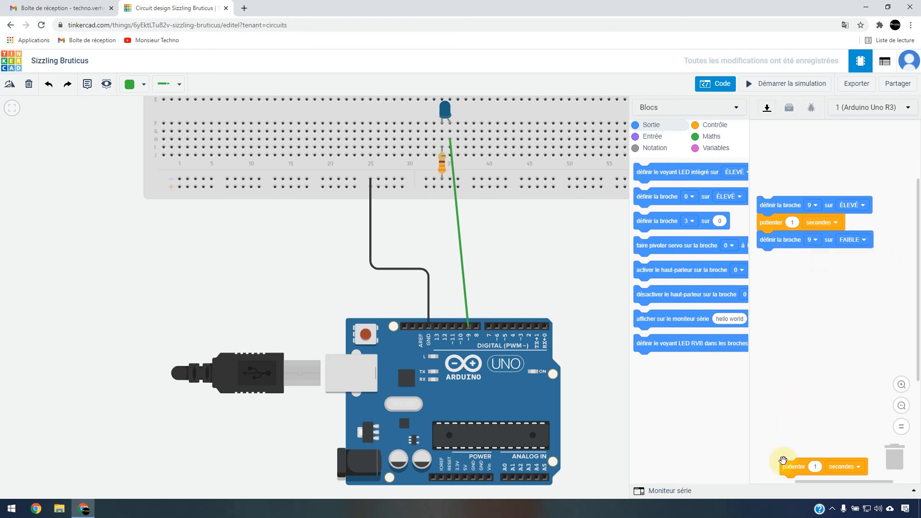
{"action": "left_click_drag", "start_coordinate": [782, 461], "coordinate": [773, 278]}
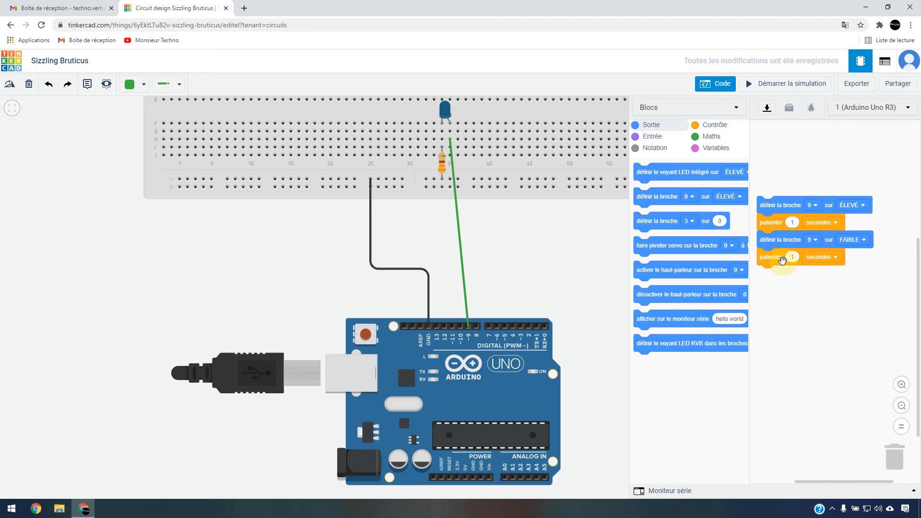
- Simulate the pin 9 blink program on the circuit for a few seconds, and stop the simulation
{"action": "left_click", "coordinate": [767, 84]}
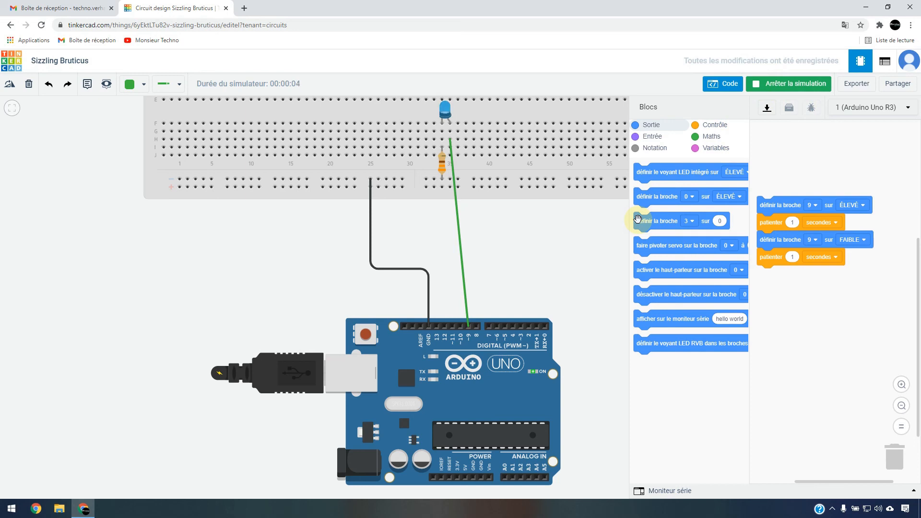
{"action": "left_click", "coordinate": [759, 84]}
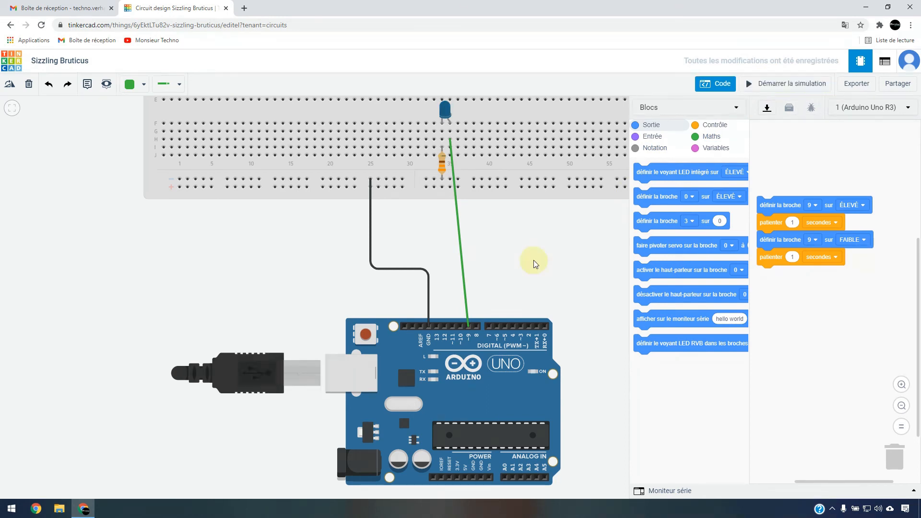